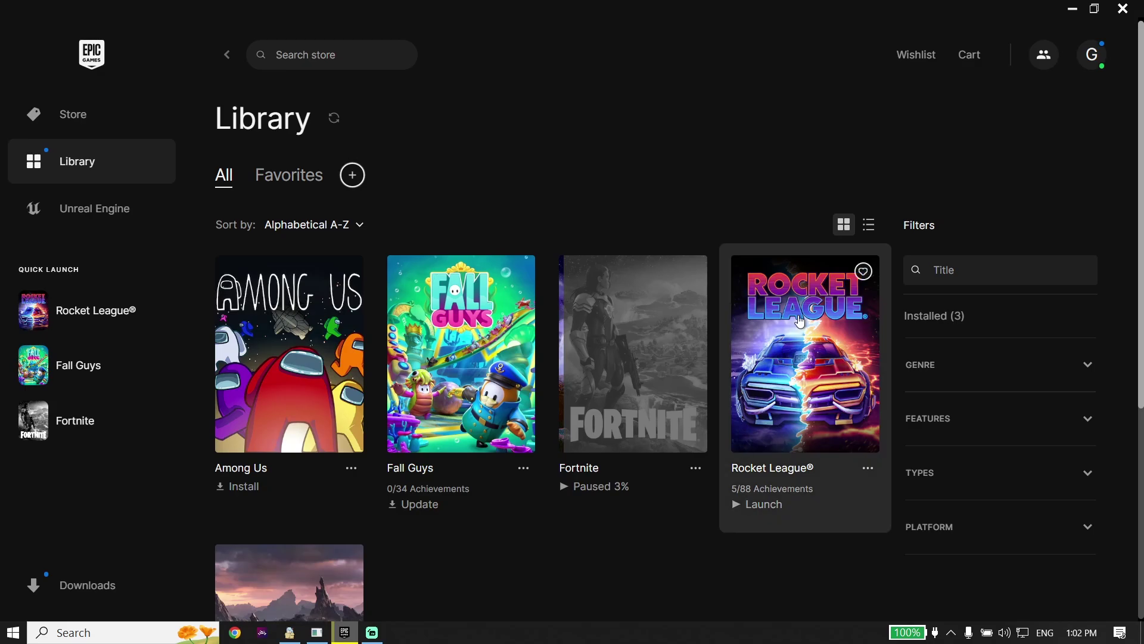
Close the Epic Games Launcher window to reveal the Windows desktop.
{"action": "left_click", "coordinate": [1120, 7]}
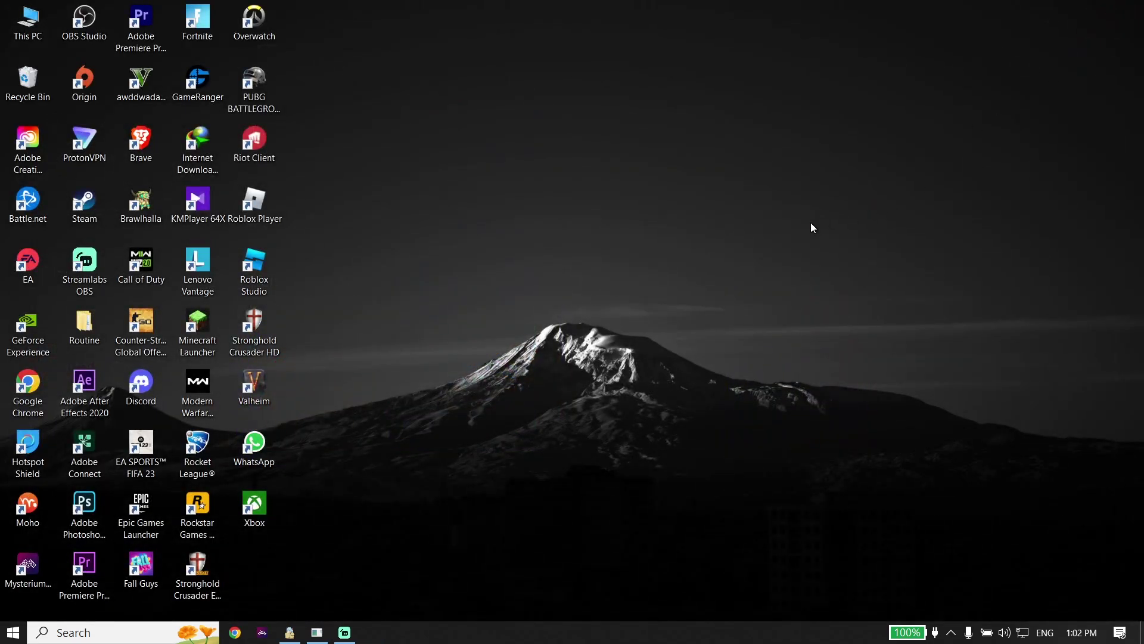
Launch Run from the taskbar search and run 'appdata' to open the AppData folder.
{"action": "left_click", "coordinate": [110, 635]}
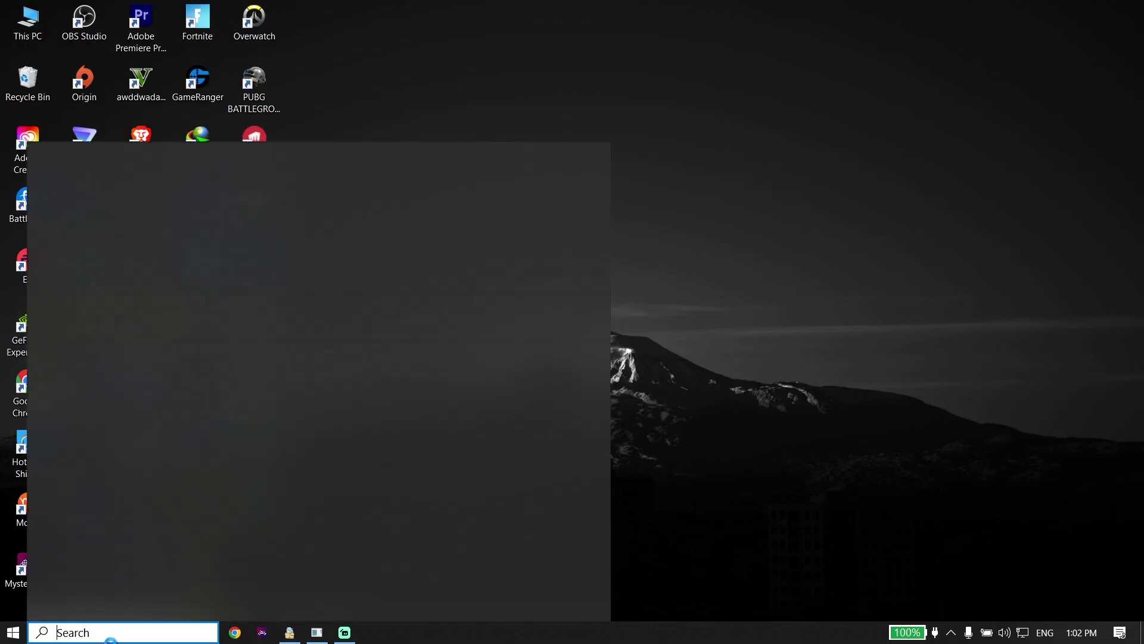
{"action": "type", "text": "run"}
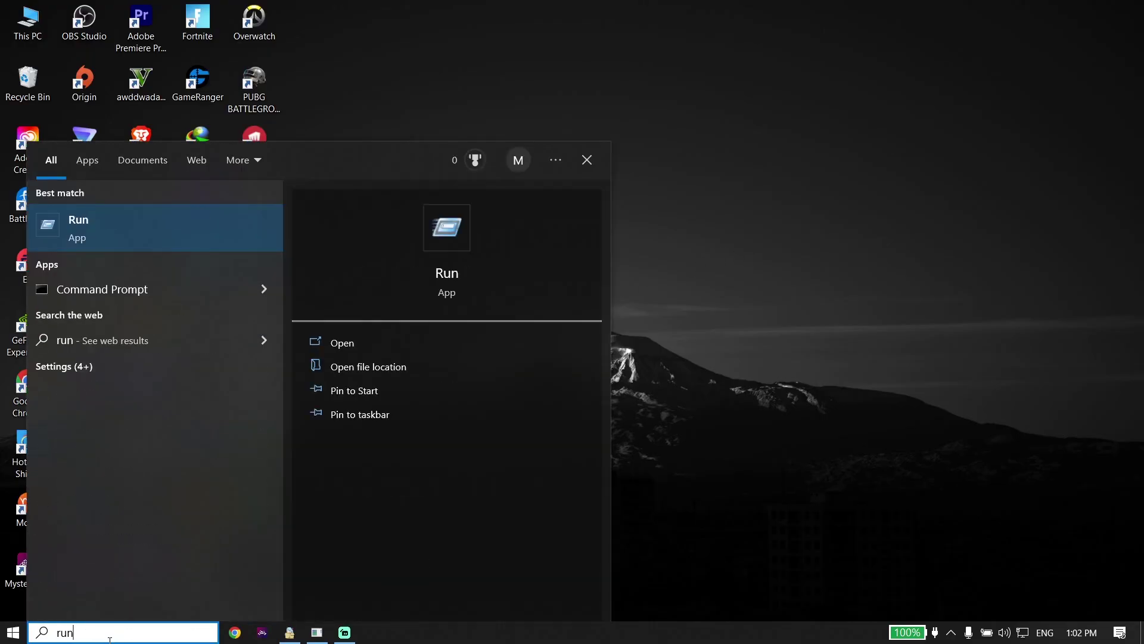
{"action": "left_click", "coordinate": [76, 221]}
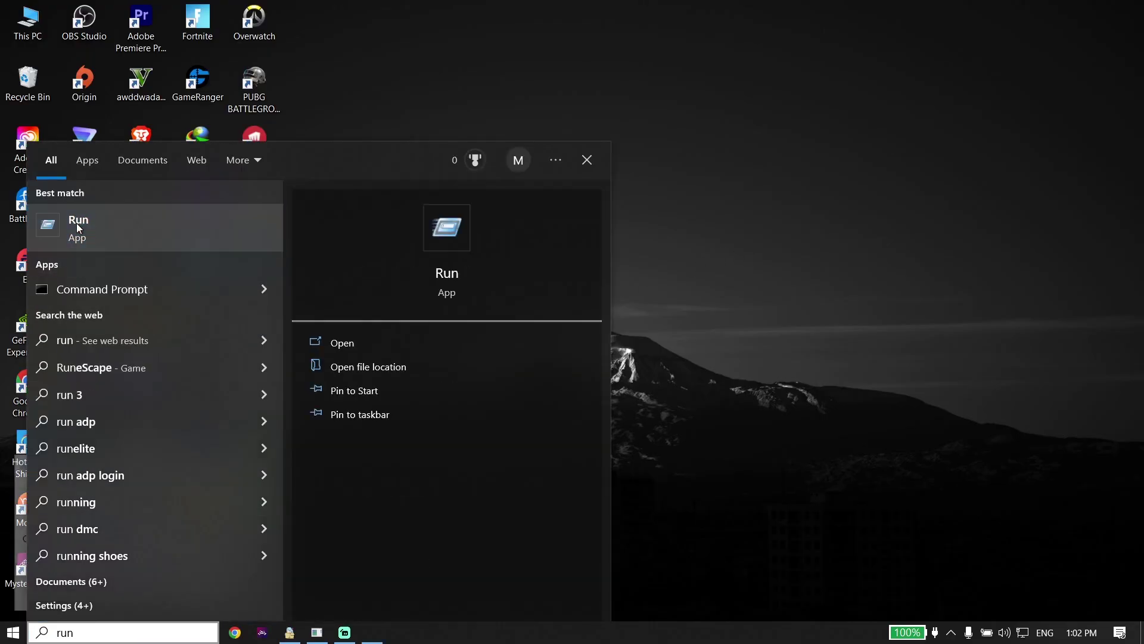
{"action": "left_click_drag", "start_coordinate": [168, 468], "coordinate": [563, 191]}
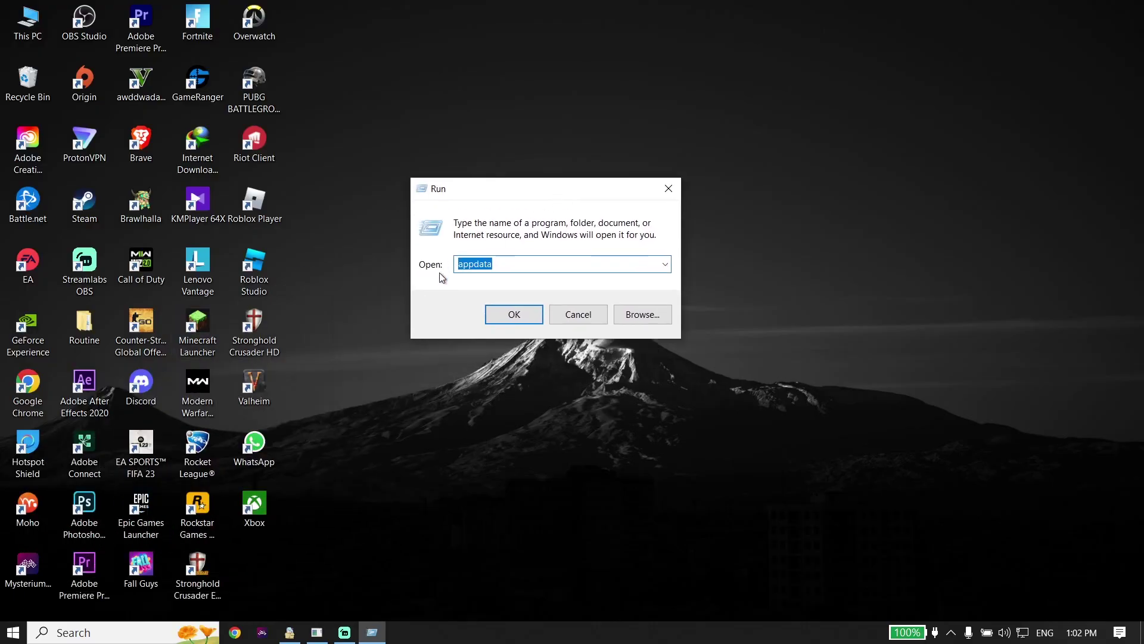
{"action": "left_click", "coordinate": [493, 265]}
{"action": "left_click", "coordinate": [513, 313]}
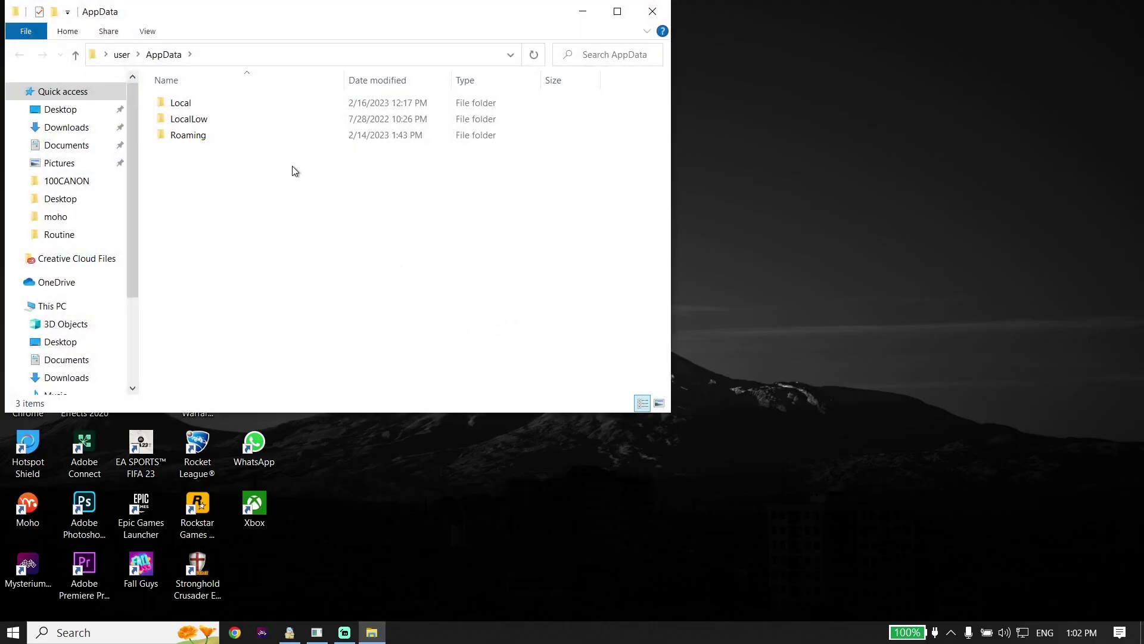
Navigate into Local\EpicGamesLauncher\Saved, which lists Config, Data, Logs and webcache_4430.
{"action": "double_click", "coordinate": [234, 106]}
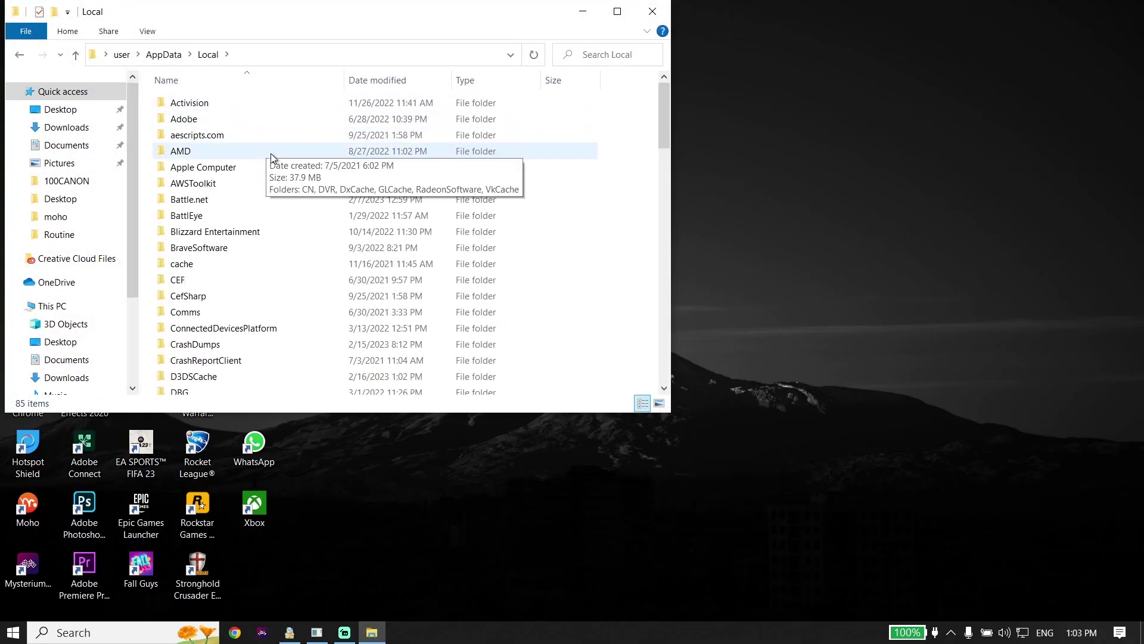
{"action": "scroll", "coordinate": [352, 339], "scroll_direction": "down", "scroll_amount": 3}
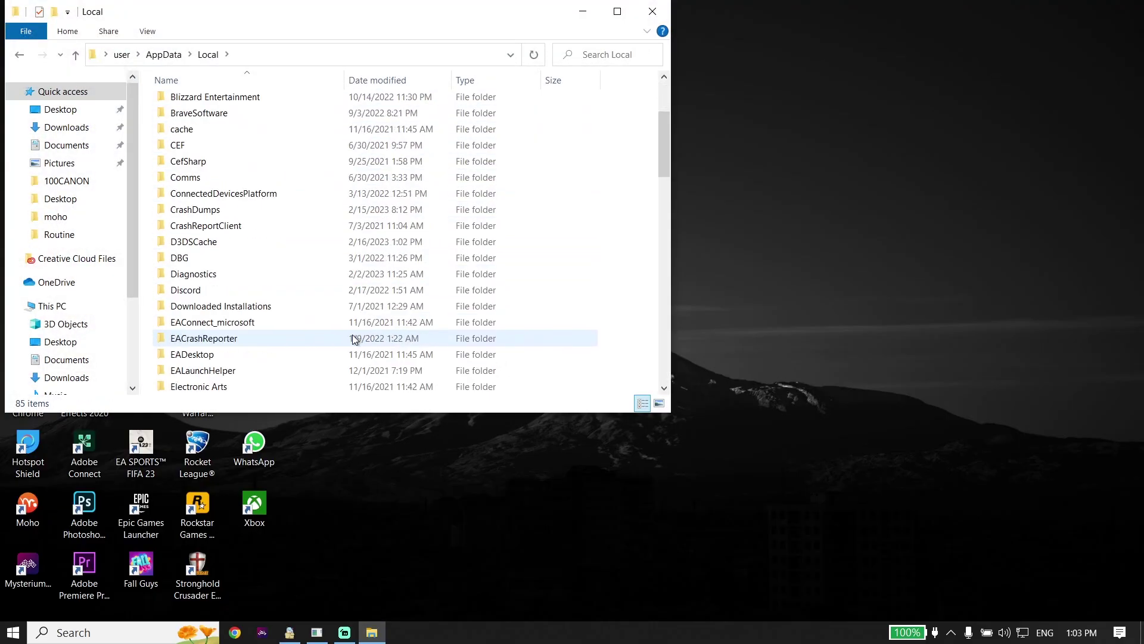
{"action": "scroll", "coordinate": [228, 380], "scroll_direction": "down", "scroll_amount": 1}
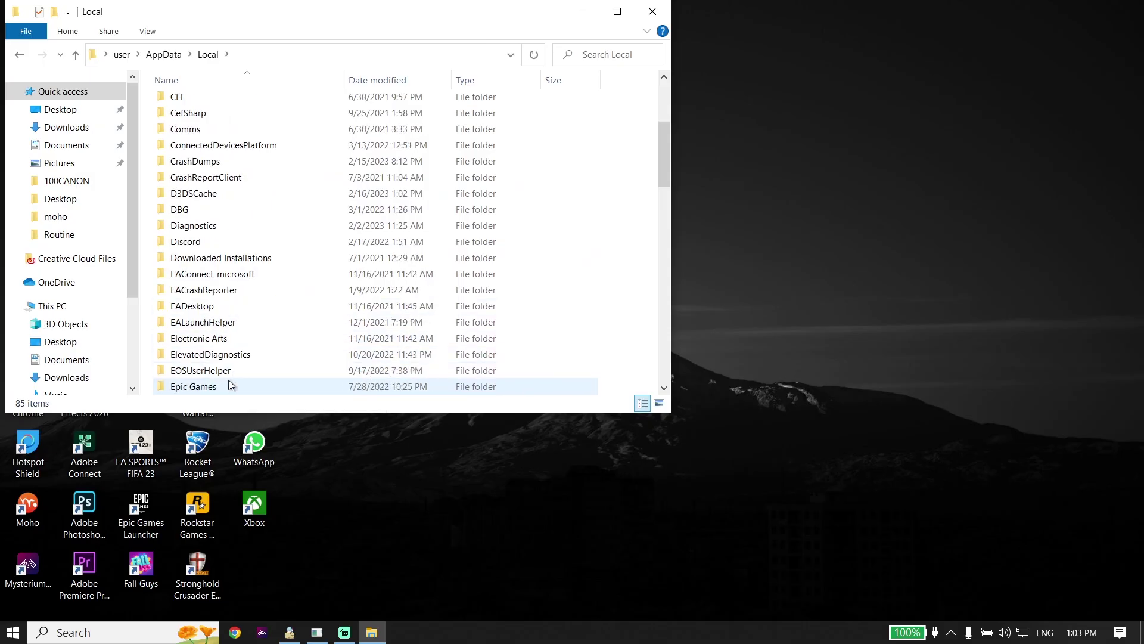
{"action": "scroll", "coordinate": [234, 376], "scroll_direction": "down", "scroll_amount": 1}
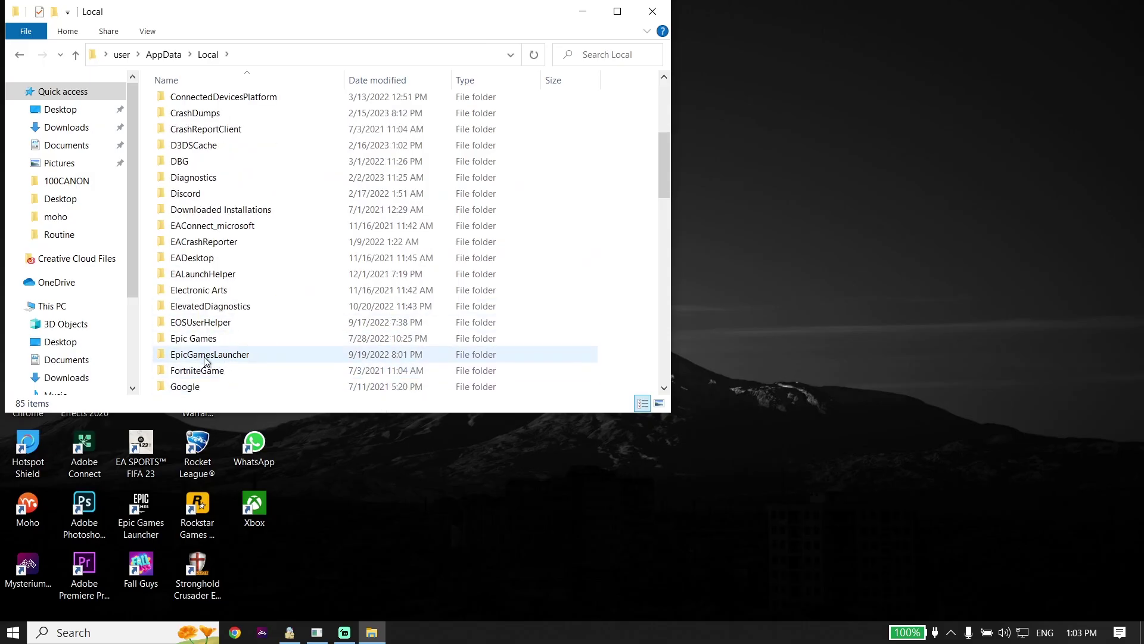
{"action": "double_click", "coordinate": [244, 358]}
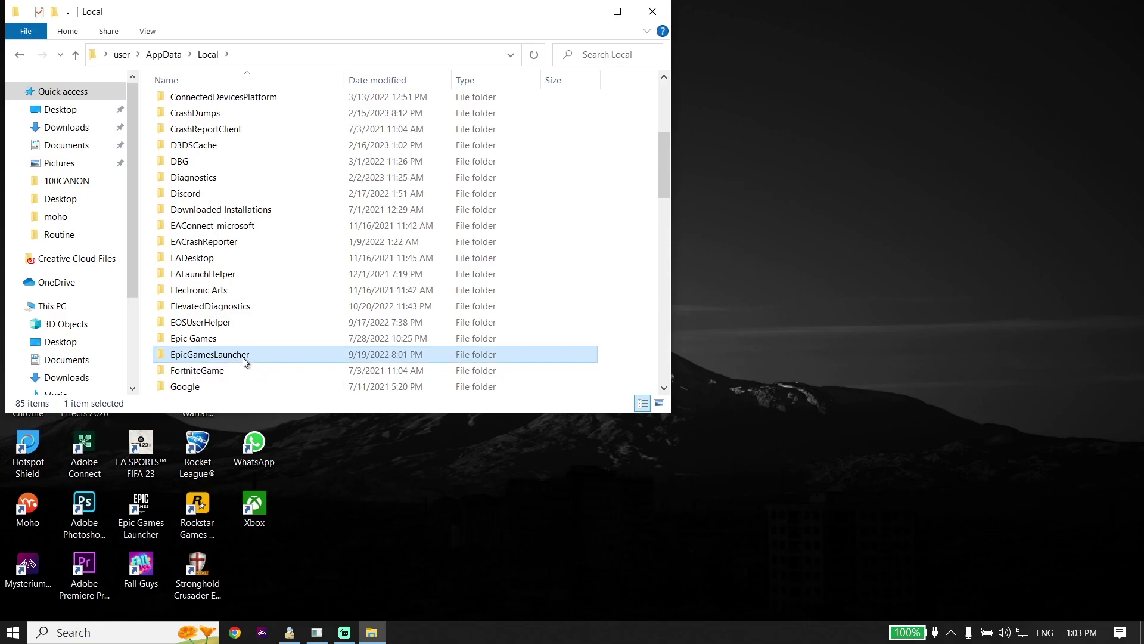
{"action": "double_click", "coordinate": [184, 133]}
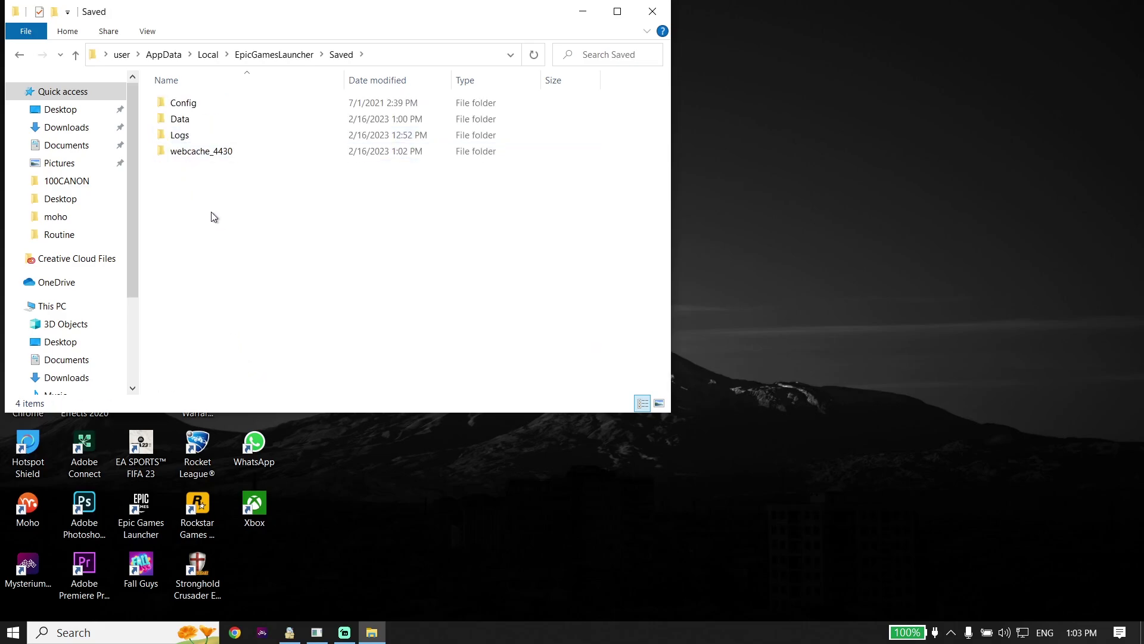
Try deleting webcache_4430, retry at the Folder In Use warning, then launch Task Manager.
{"action": "right_click", "coordinate": [207, 154]}
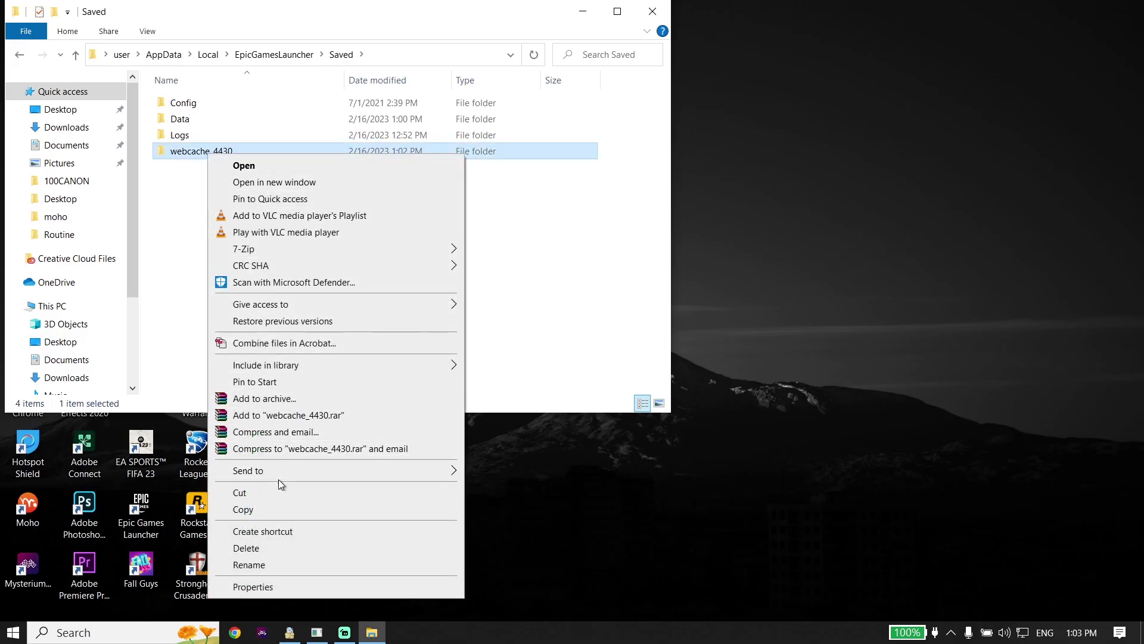
{"action": "left_click", "coordinate": [266, 547]}
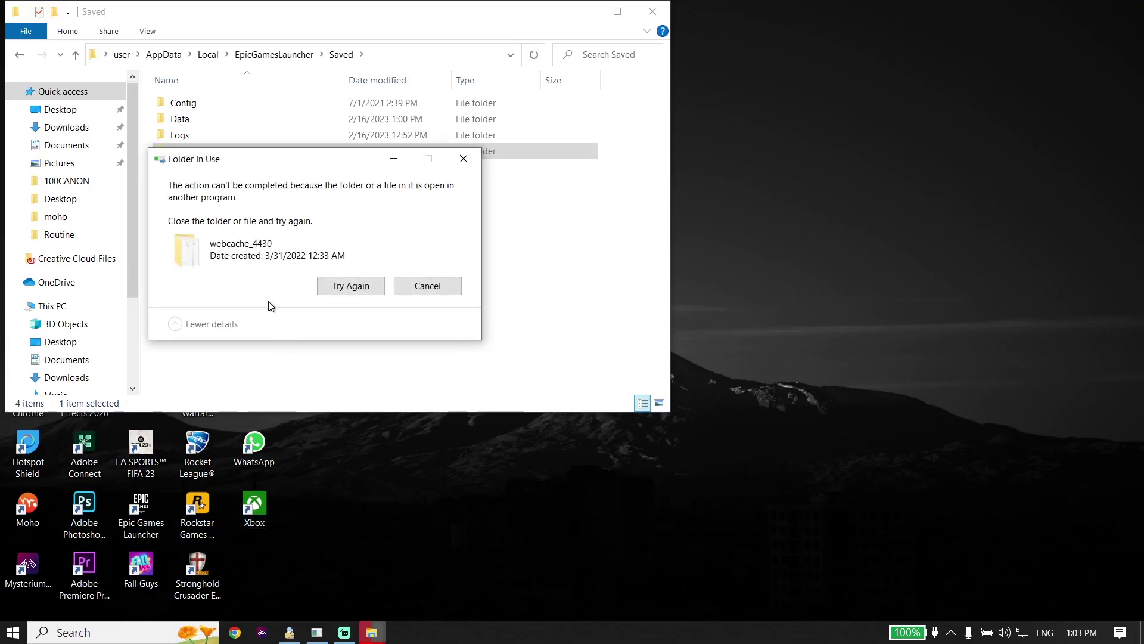
{"action": "left_click", "coordinate": [346, 287]}
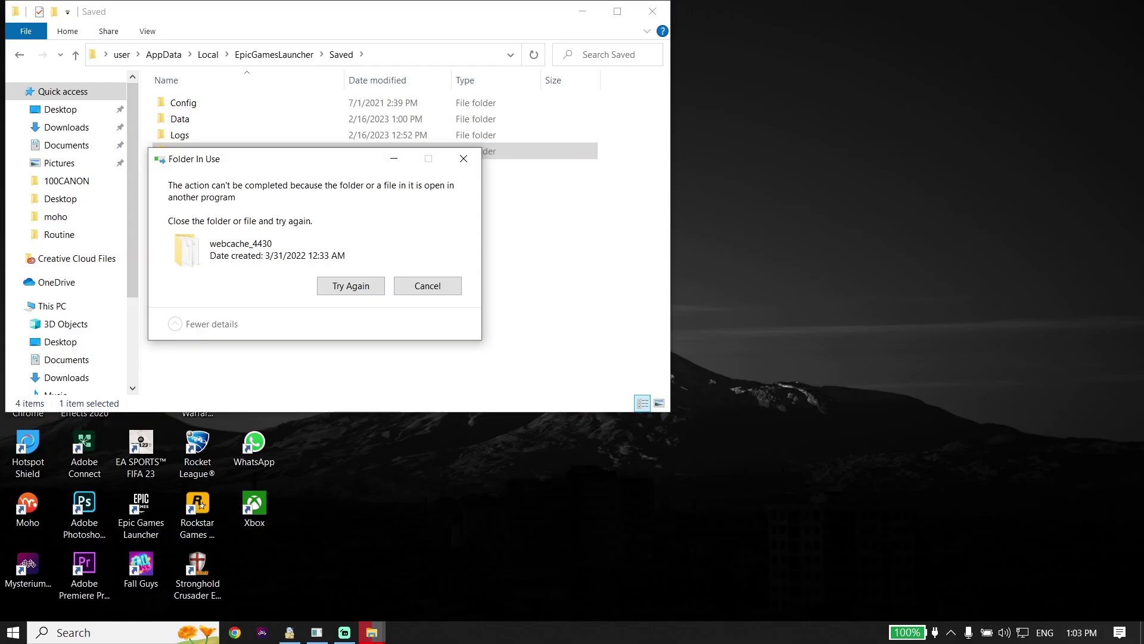
{"action": "right_click", "coordinate": [520, 632]}
{"action": "left_click", "coordinate": [558, 572]}
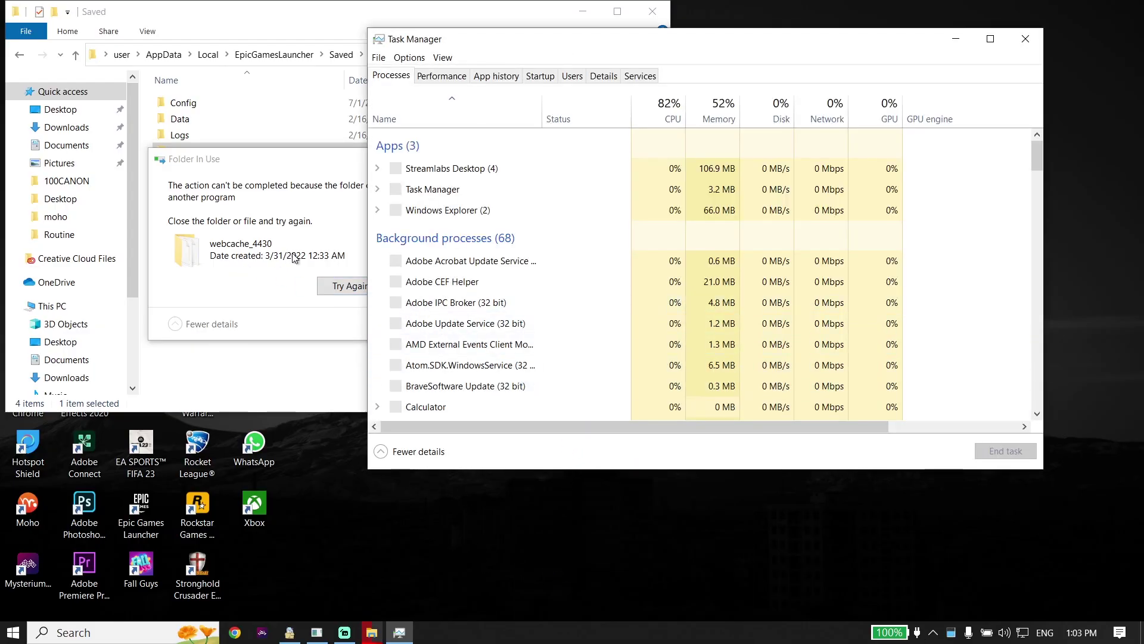
End the EpicGamesLauncher process in Task Manager.
{"action": "scroll", "coordinate": [489, 292], "scroll_direction": "down", "scroll_amount": 5}
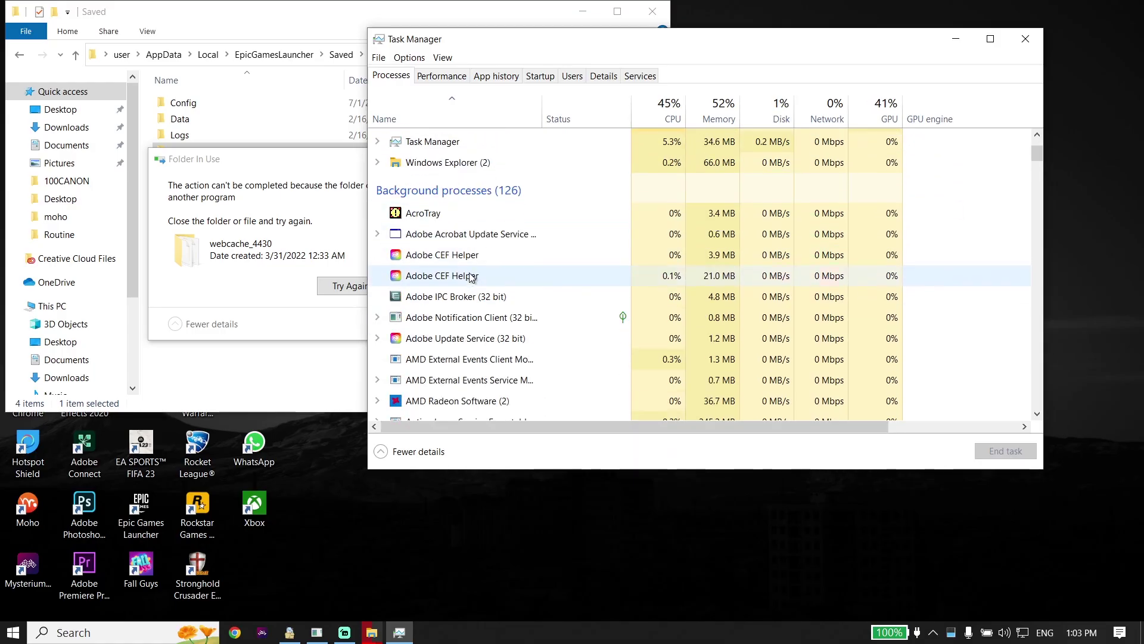
{"action": "scroll", "coordinate": [476, 301], "scroll_direction": "down", "scroll_amount": 5}
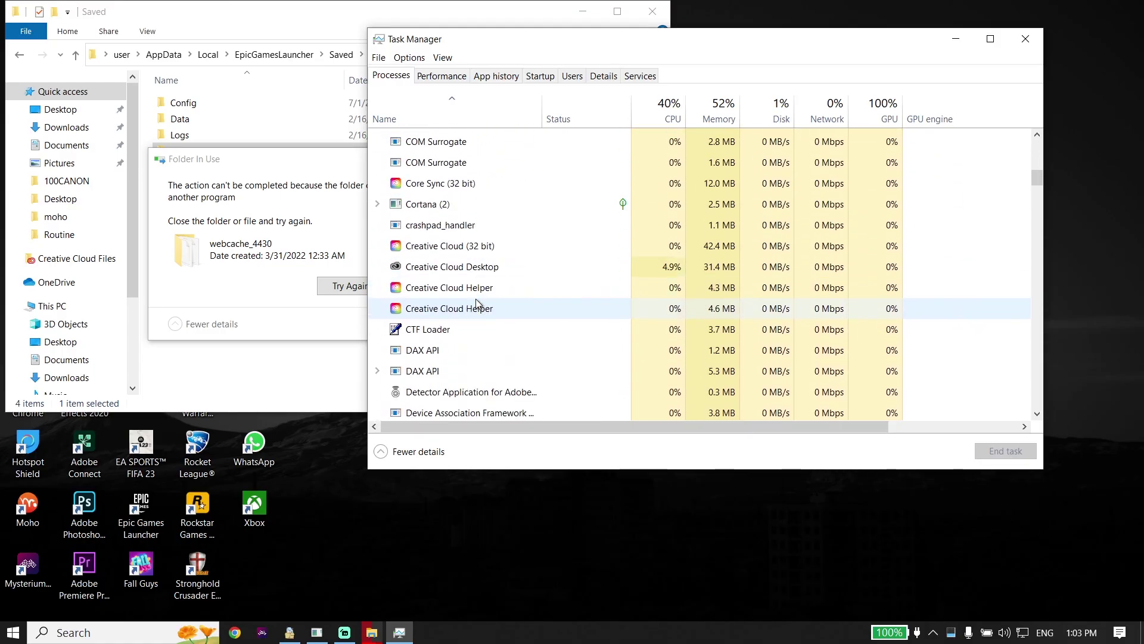
{"action": "left_click", "coordinate": [442, 351]}
{"action": "right_click", "coordinate": [443, 351]}
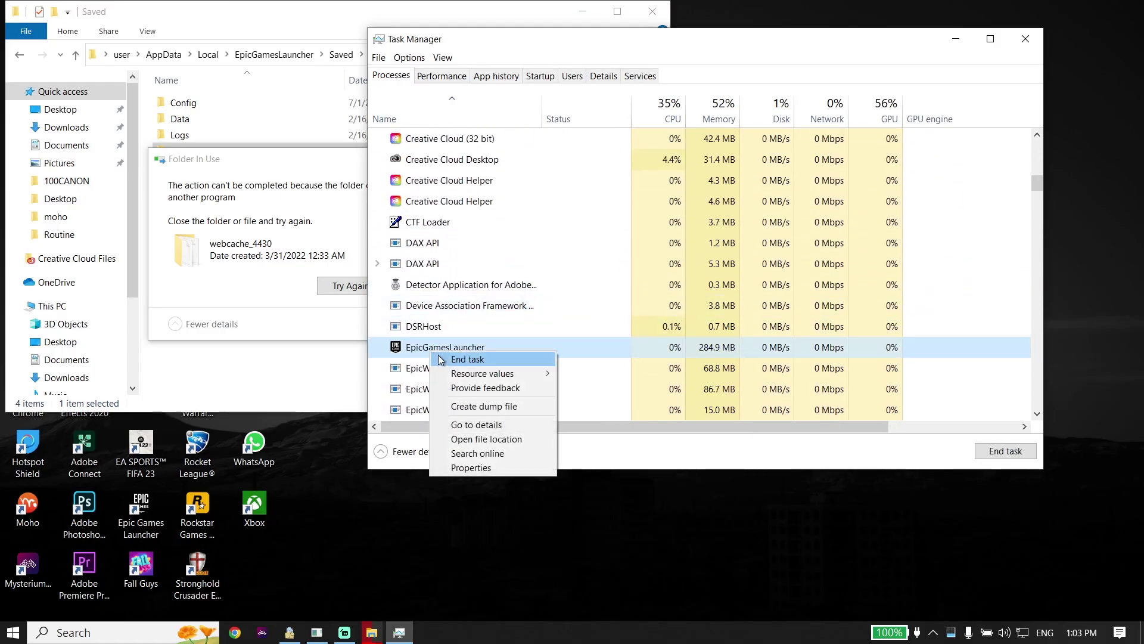
{"action": "left_click", "coordinate": [451, 361]}
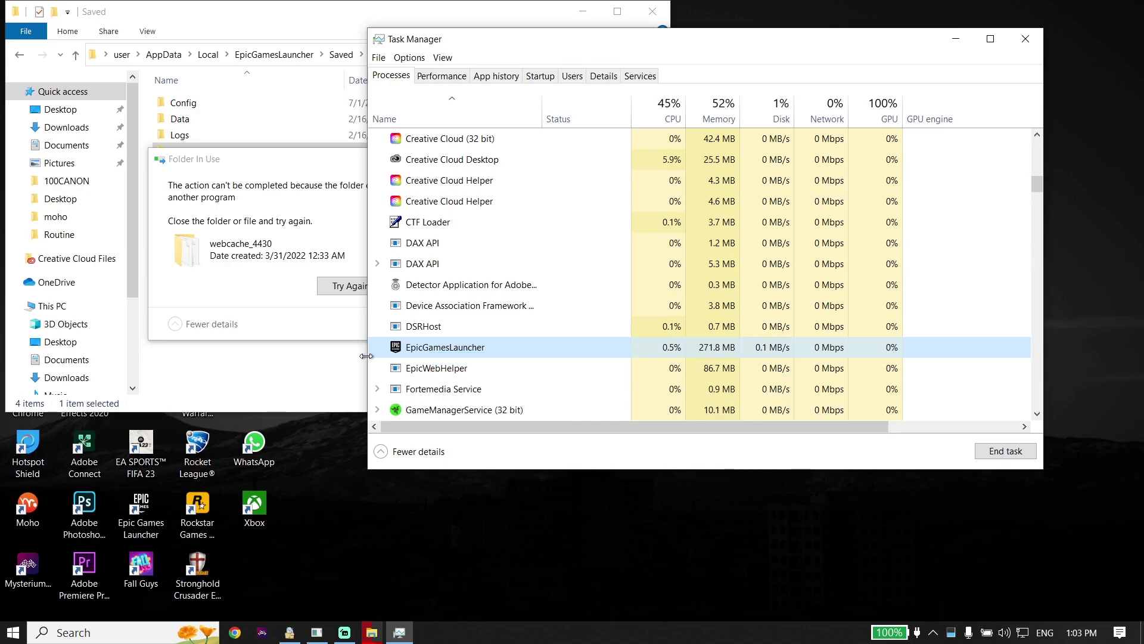
Retry the webcache_4430 deletion so it completes, then close Task Manager.
{"action": "left_click", "coordinate": [338, 287]}
{"action": "left_click", "coordinate": [351, 286]}
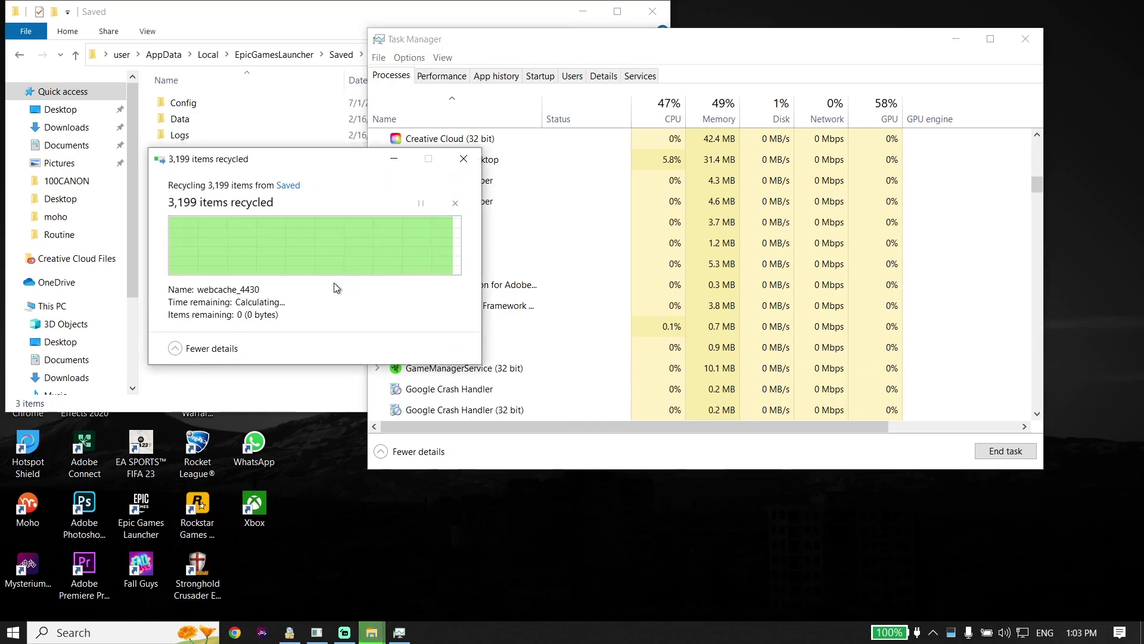
{"action": "left_click", "coordinate": [1026, 39]}
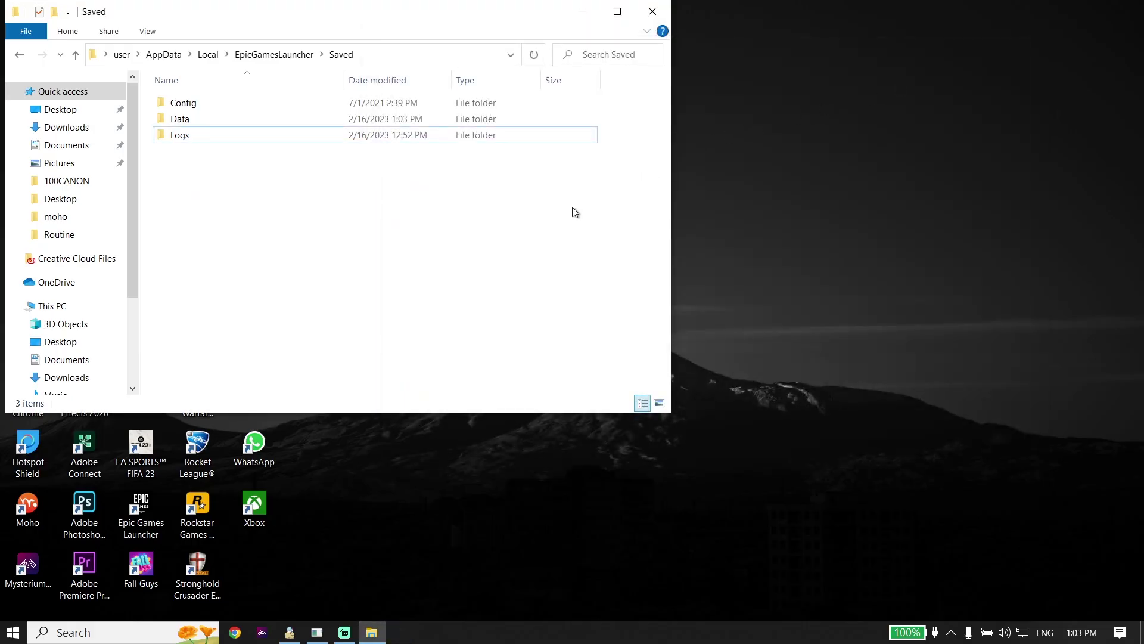
Close the Saved window and browse to Documents\My Games\Rocket League\TAGame.
{"action": "left_click", "coordinate": [652, 11]}
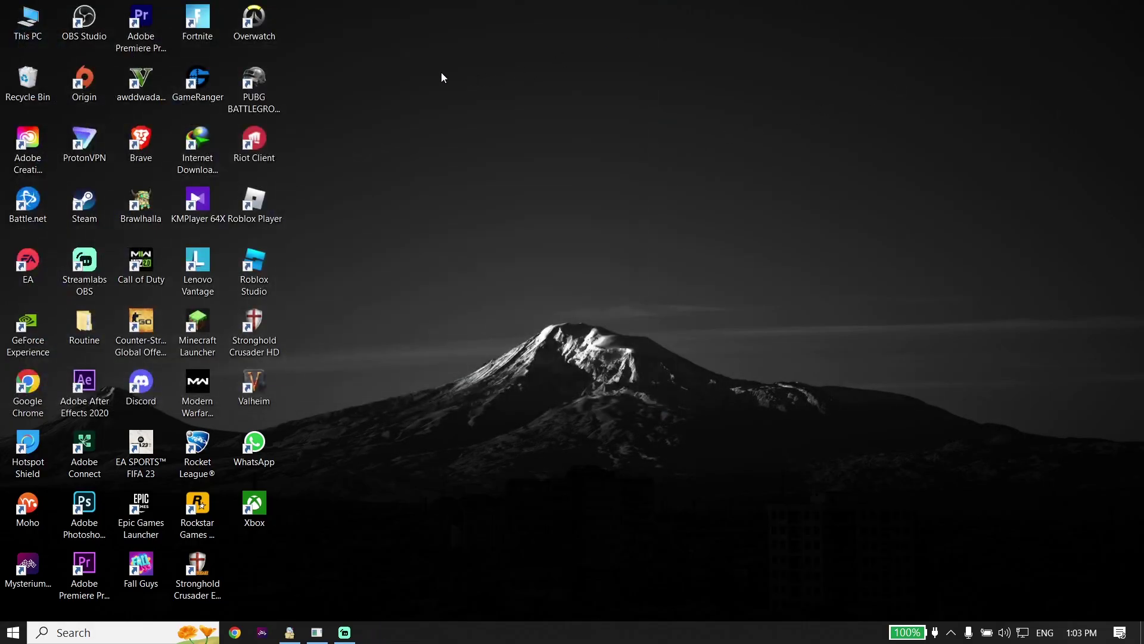
{"action": "double_click", "coordinate": [43, 31]}
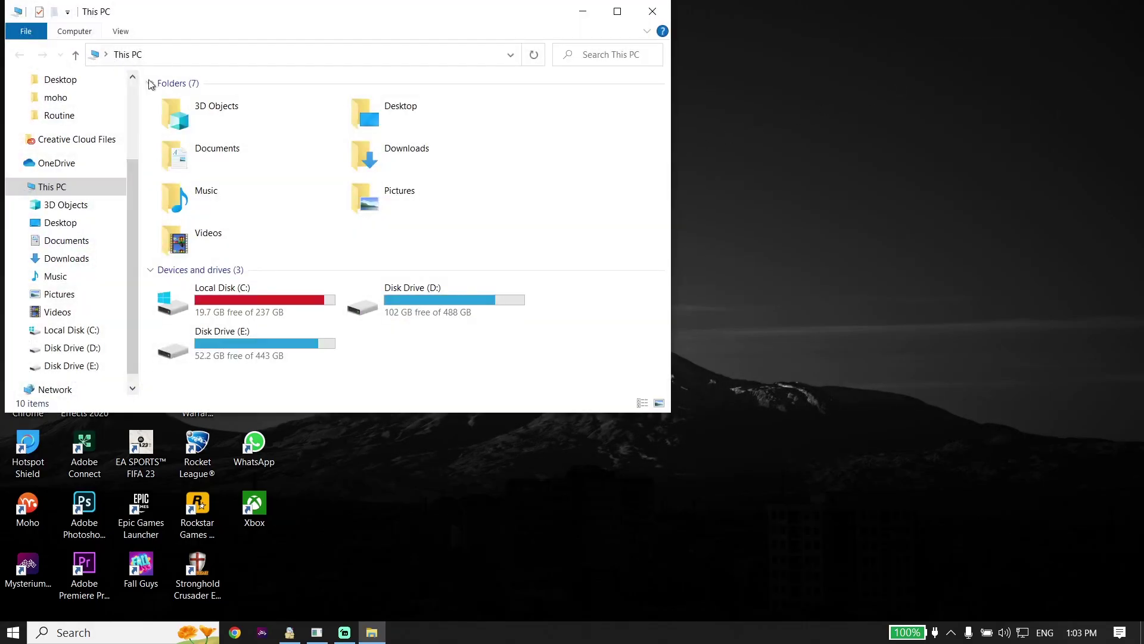
{"action": "double_click", "coordinate": [210, 158]}
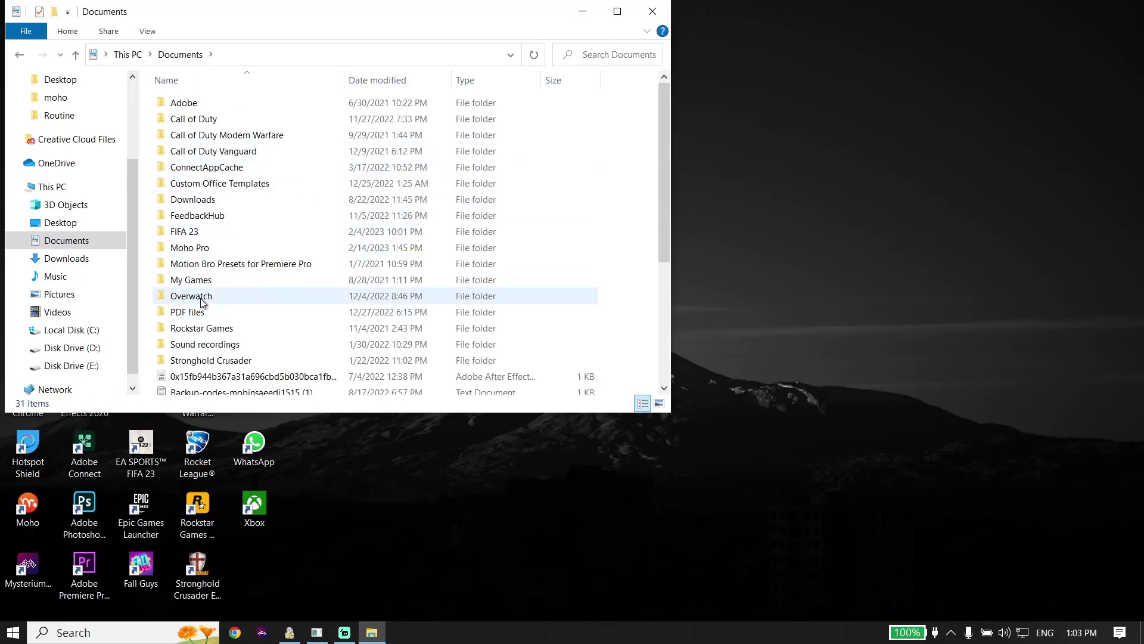
{"action": "double_click", "coordinate": [204, 280]}
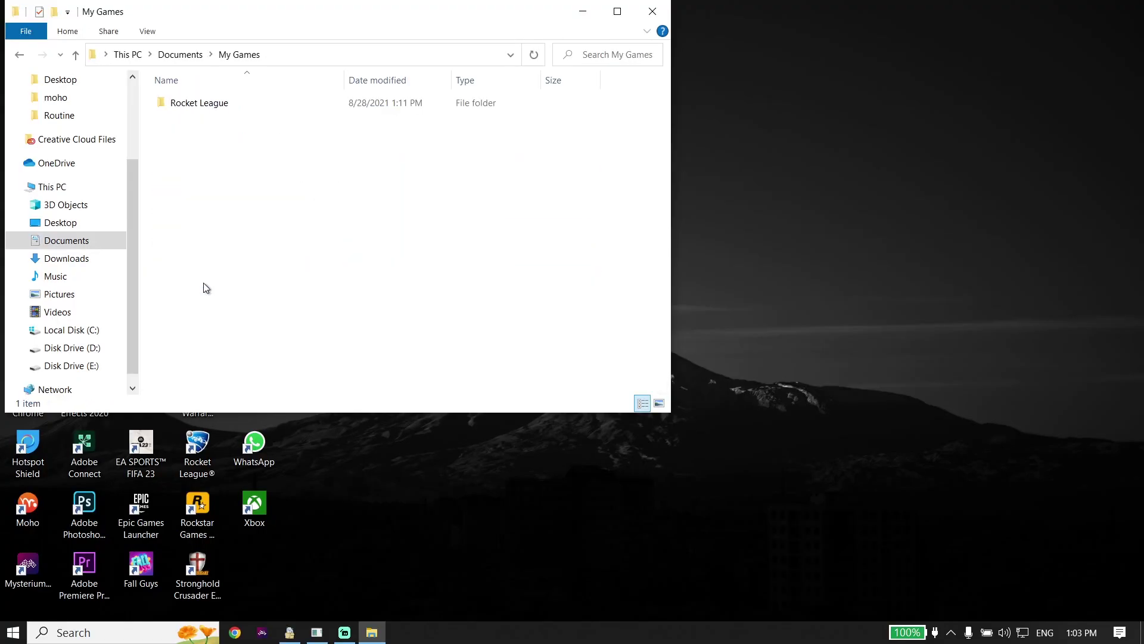
{"action": "double_click", "coordinate": [230, 109]}
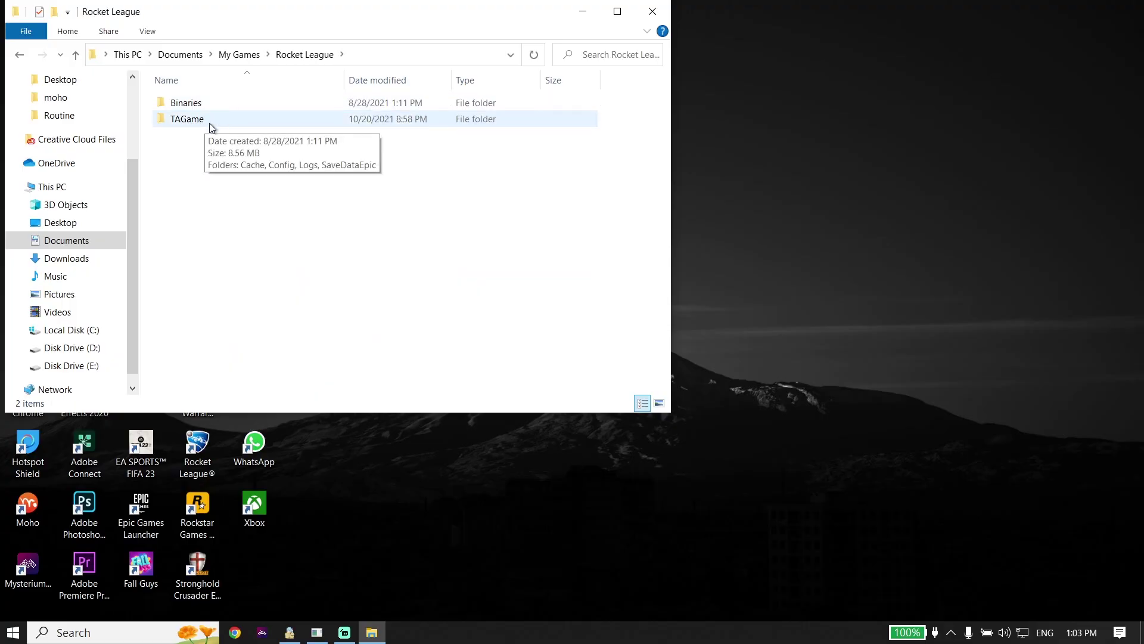
{"action": "double_click", "coordinate": [210, 122]}
Delete the Cache folder in TAGame and close the Explorer window.
{"action": "left_click", "coordinate": [177, 106]}
{"action": "right_click", "coordinate": [204, 104]}
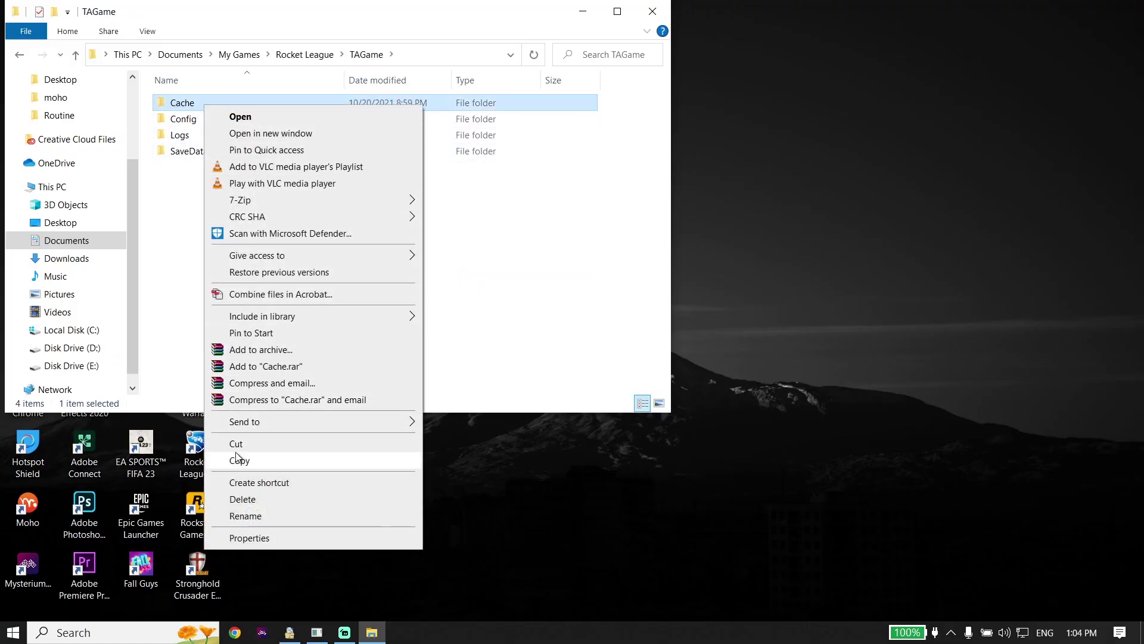
{"action": "left_click", "coordinate": [243, 500]}
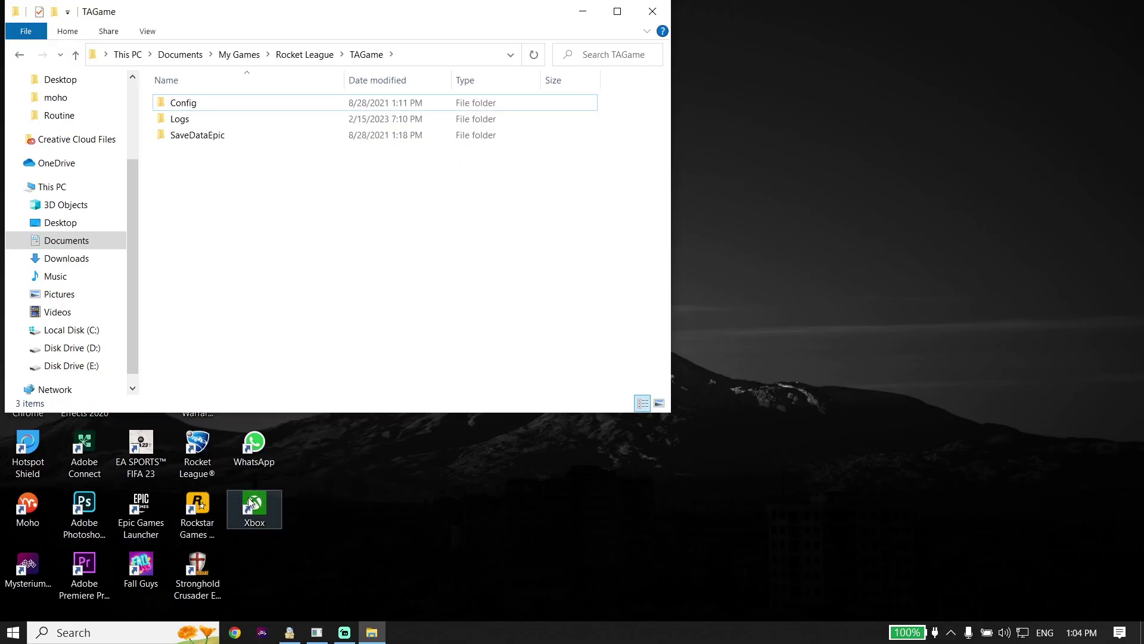
{"action": "left_click", "coordinate": [656, 14]}
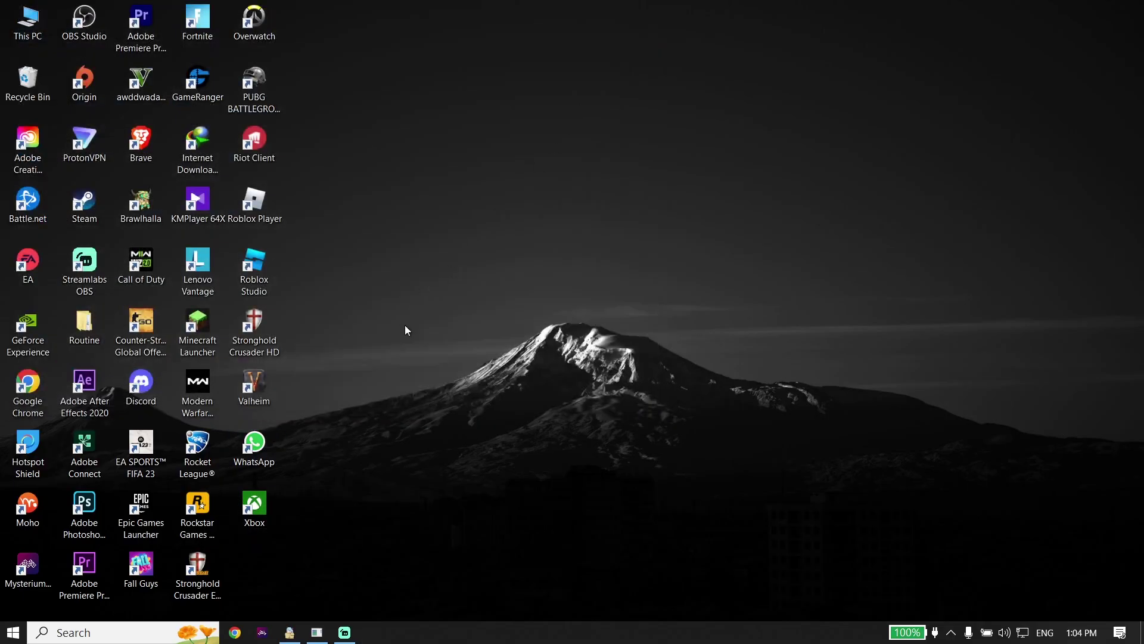
Show the Start menu's Sleep, Shut down and Restart options, then dismiss the menu.
{"action": "left_click", "coordinate": [13, 632]}
{"action": "left_click", "coordinate": [18, 603]}
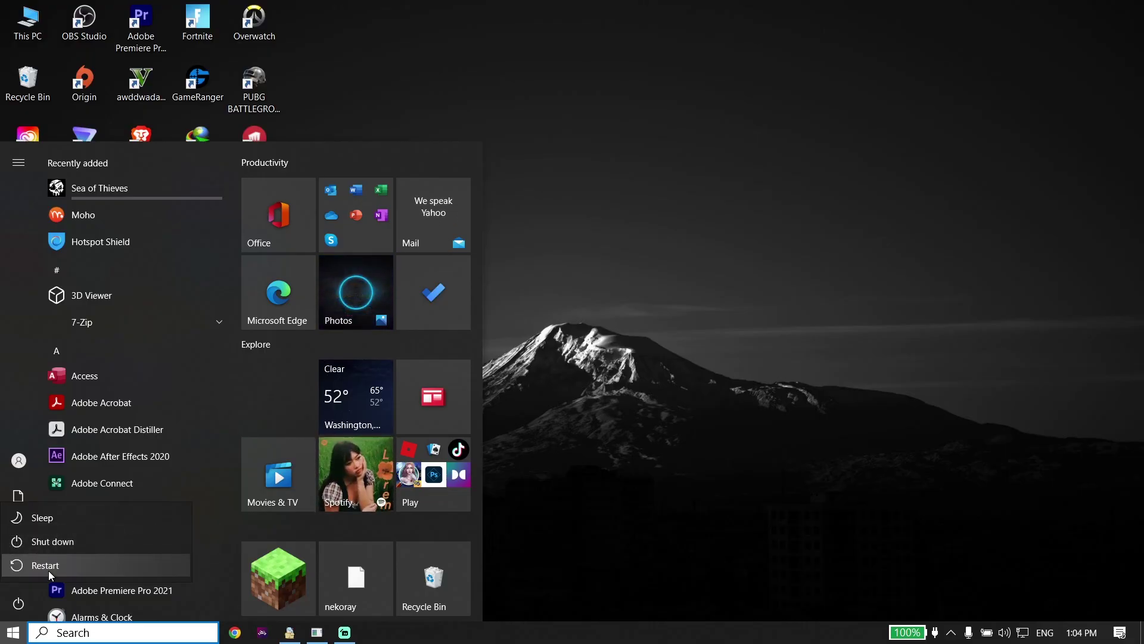
{"action": "left_click", "coordinate": [596, 449]}
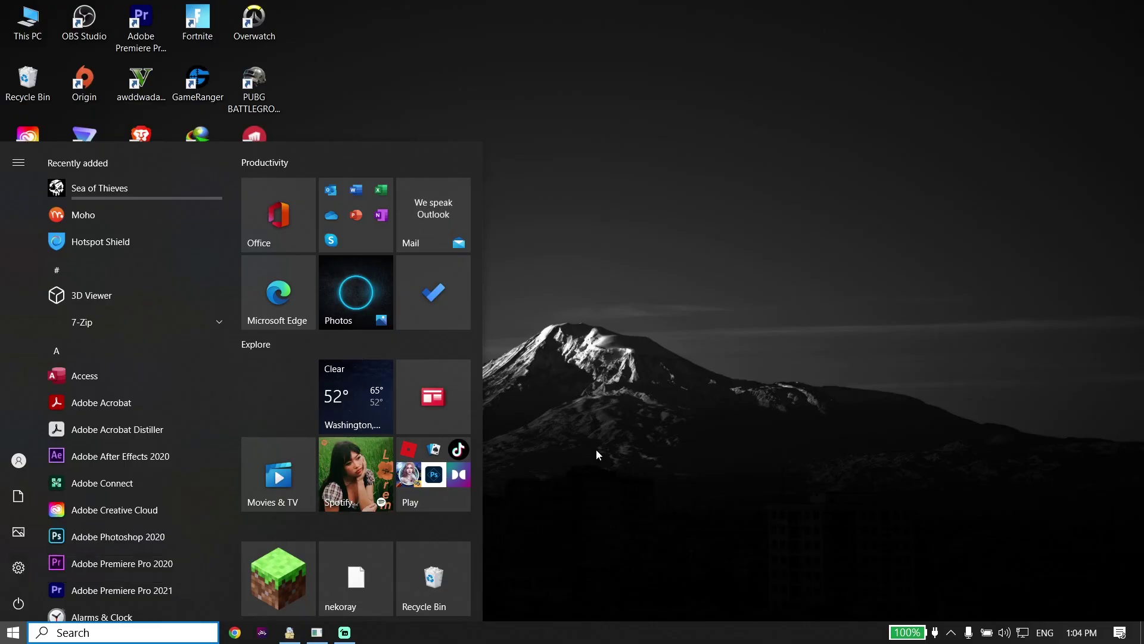
{"action": "left_click", "coordinate": [596, 448]}
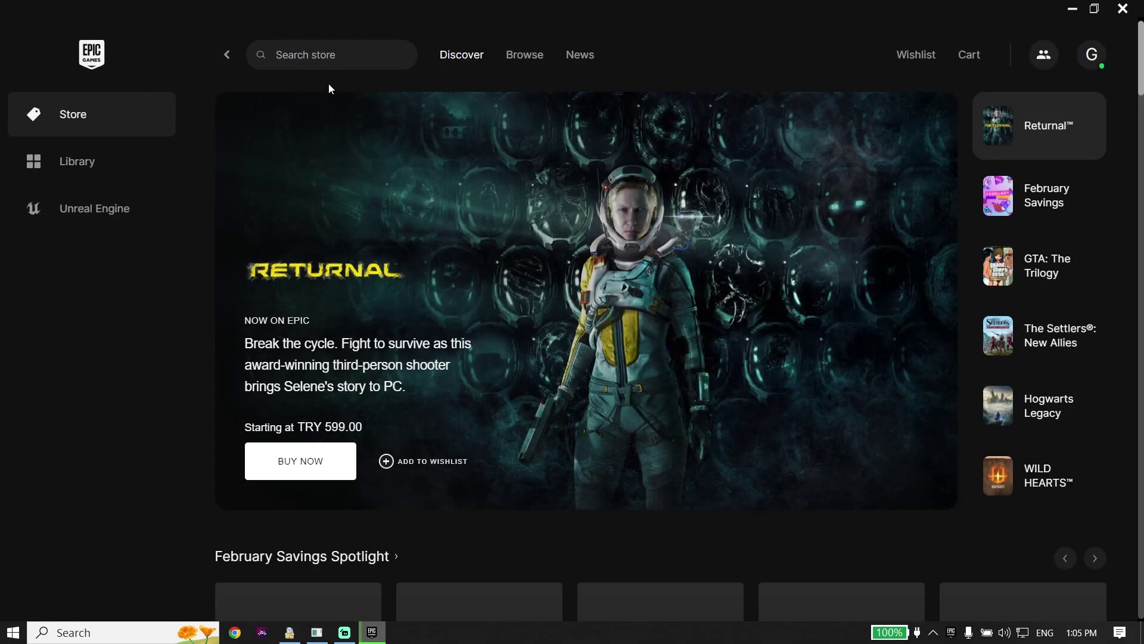
Open Rocket League's Manage settings from the Library, then close them.
{"action": "left_click", "coordinate": [83, 167]}
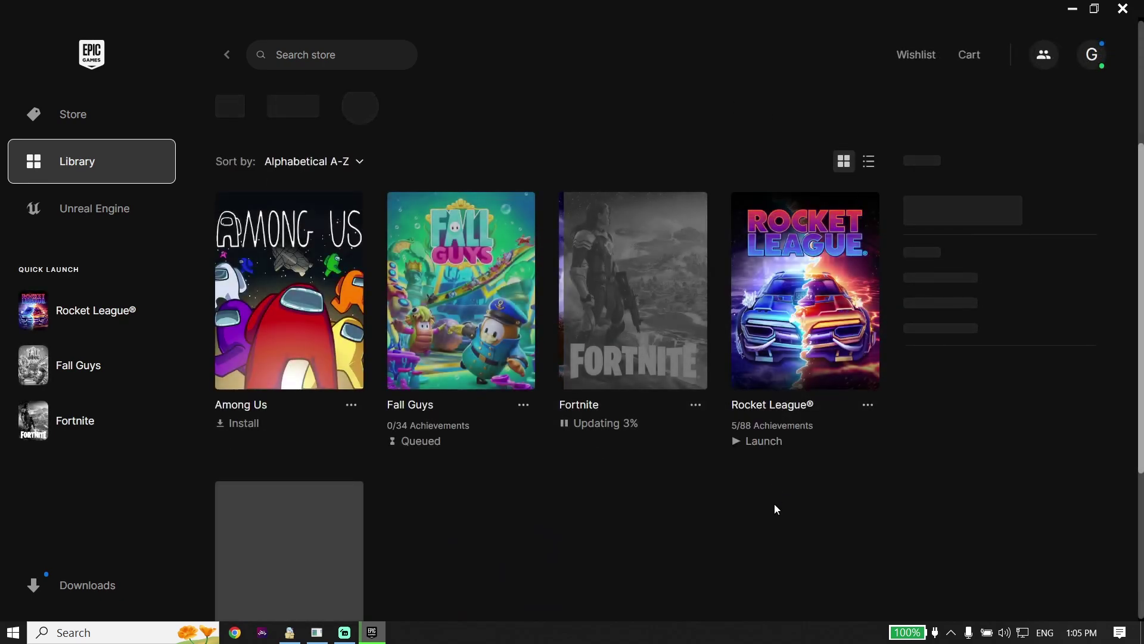
{"action": "left_click", "coordinate": [864, 397]}
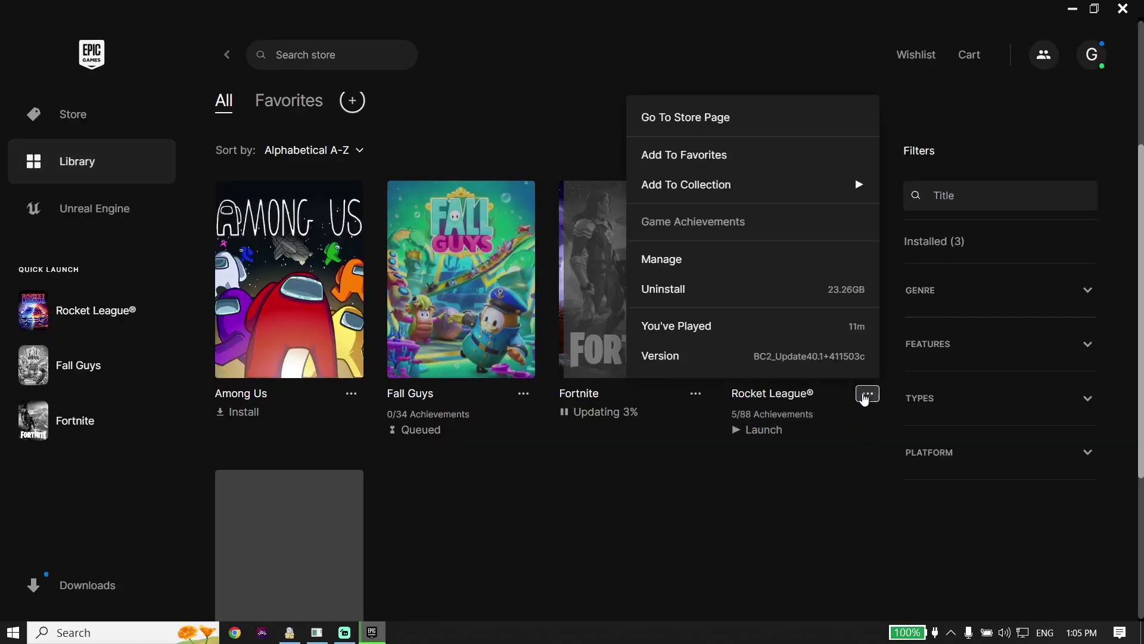
{"action": "left_click", "coordinate": [685, 260]}
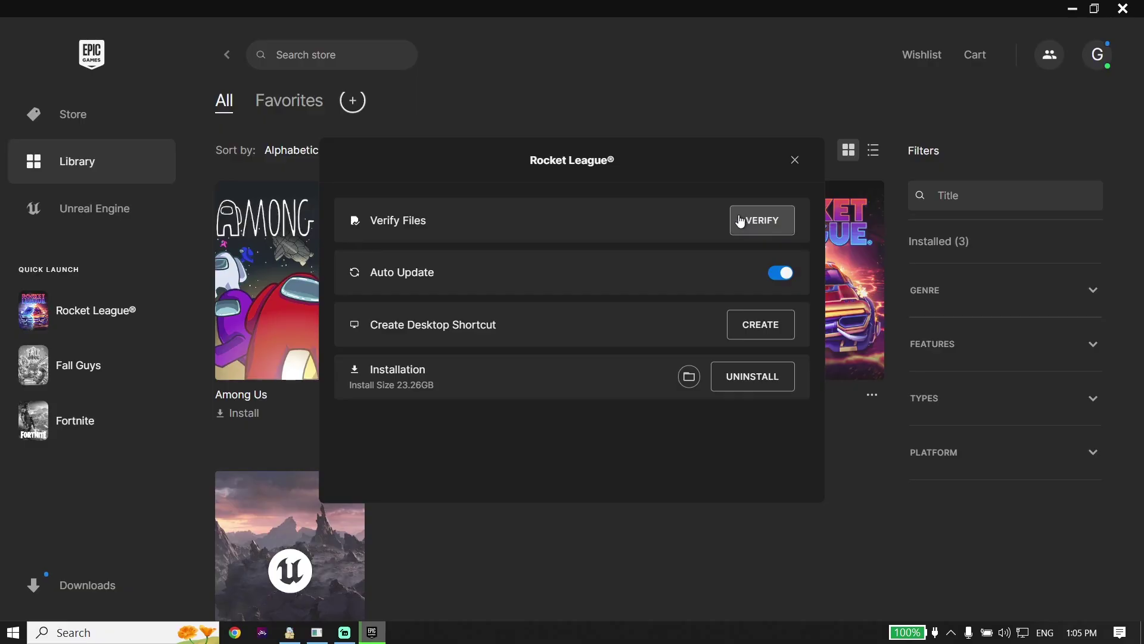
{"action": "left_click", "coordinate": [794, 159]}
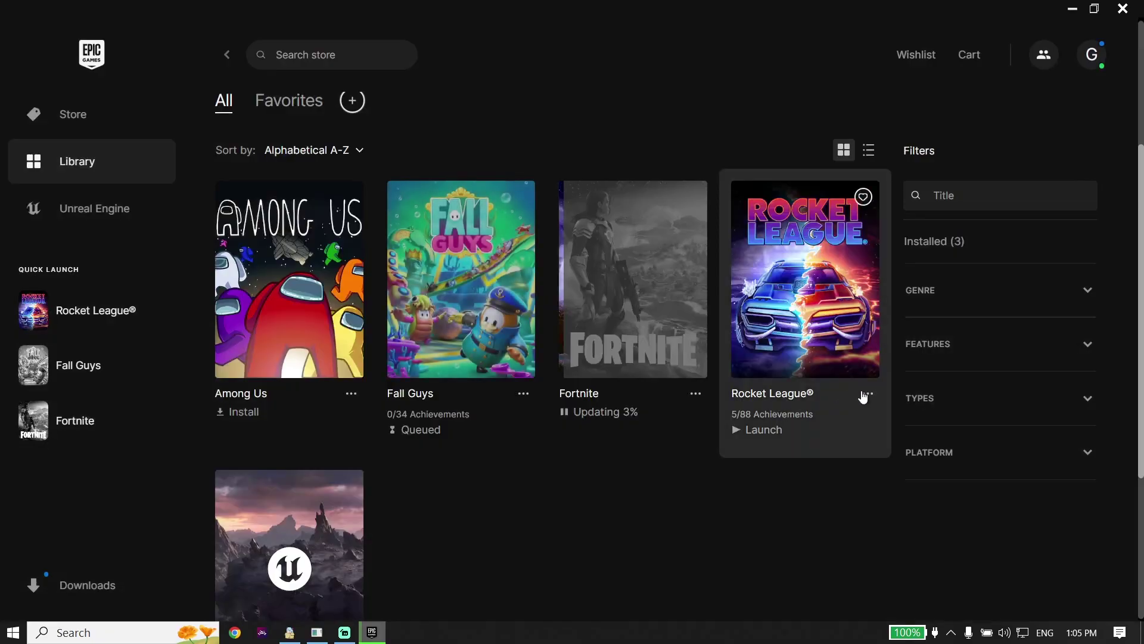
Reopen Rocket League's Manage settings and open its installation folder.
{"action": "left_click", "coordinate": [870, 401]}
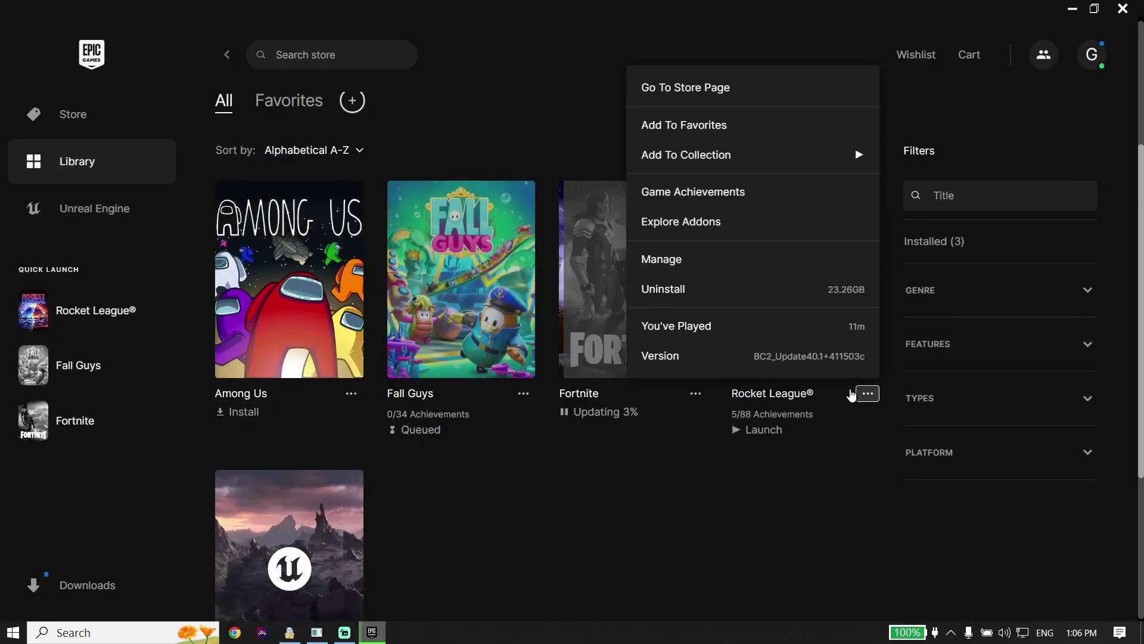
{"action": "left_click", "coordinate": [719, 268]}
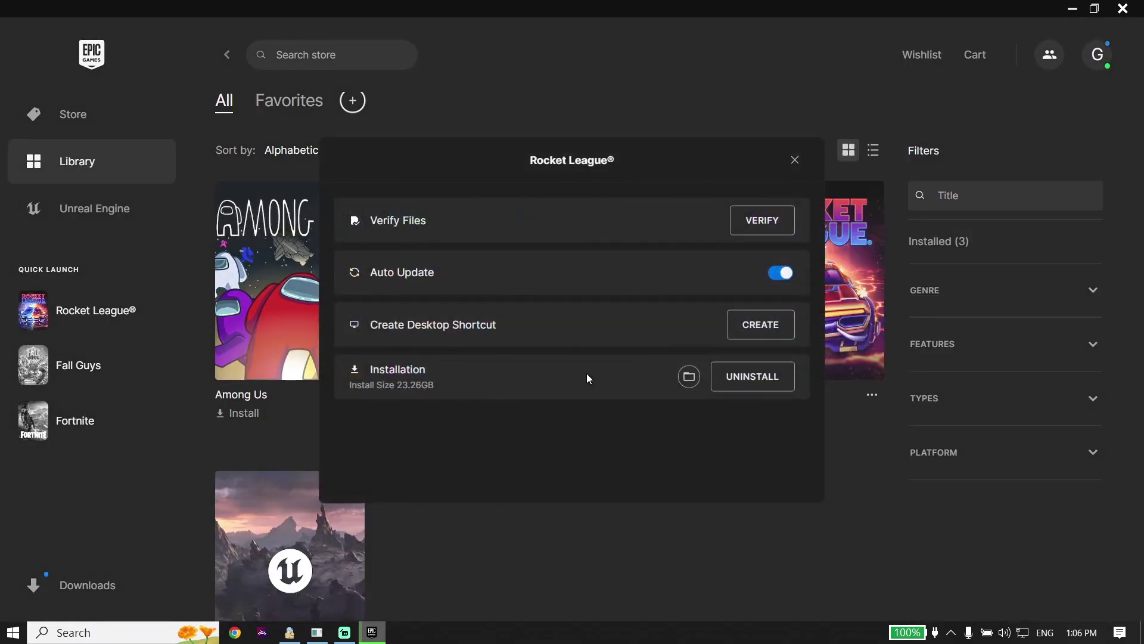
{"action": "left_click", "coordinate": [689, 377]}
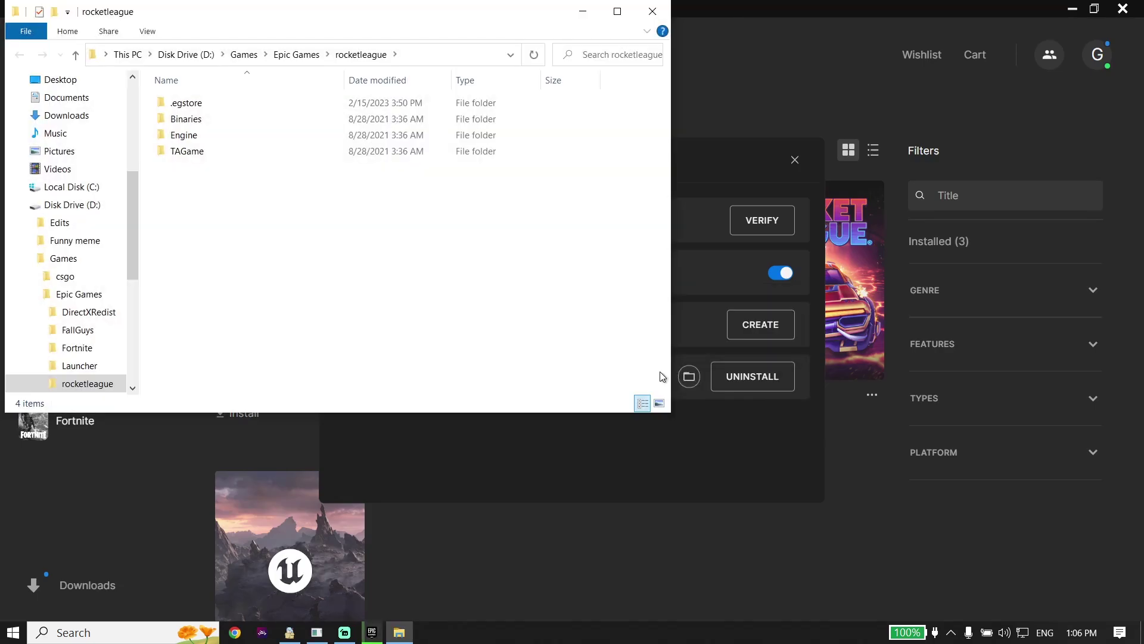
Browse to Binaries\Win64 and select the RocketLeague application.
{"action": "double_click", "coordinate": [193, 122]}
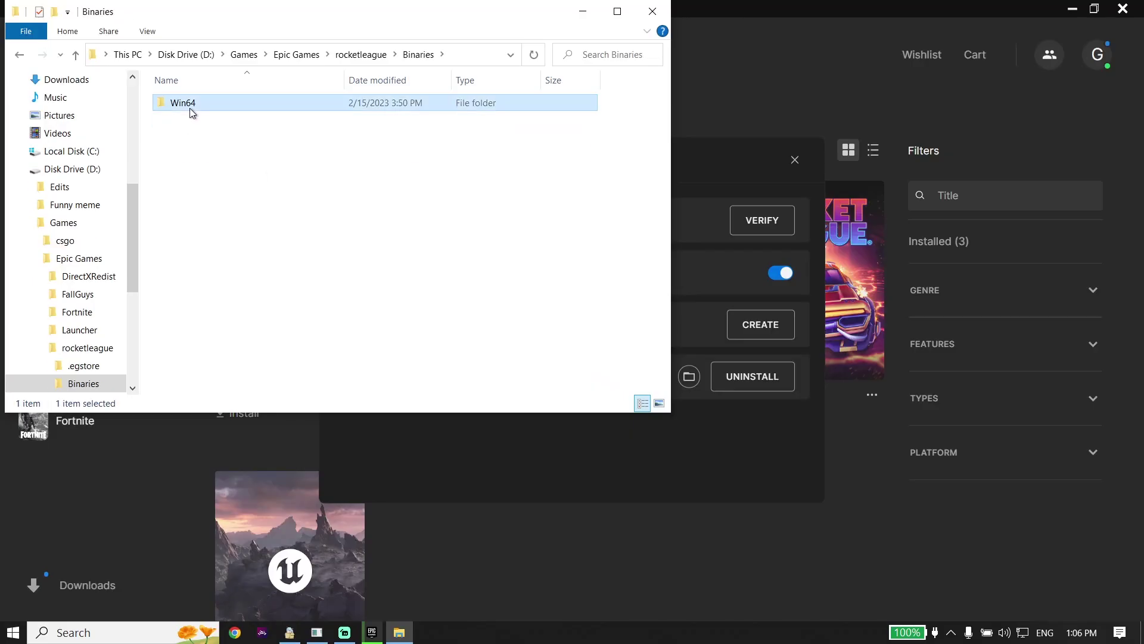
{"action": "double_click", "coordinate": [189, 108]}
{"action": "scroll", "coordinate": [275, 262], "scroll_direction": "down", "scroll_amount": 5}
{"action": "scroll", "coordinate": [276, 268], "scroll_direction": "down", "scroll_amount": 9}
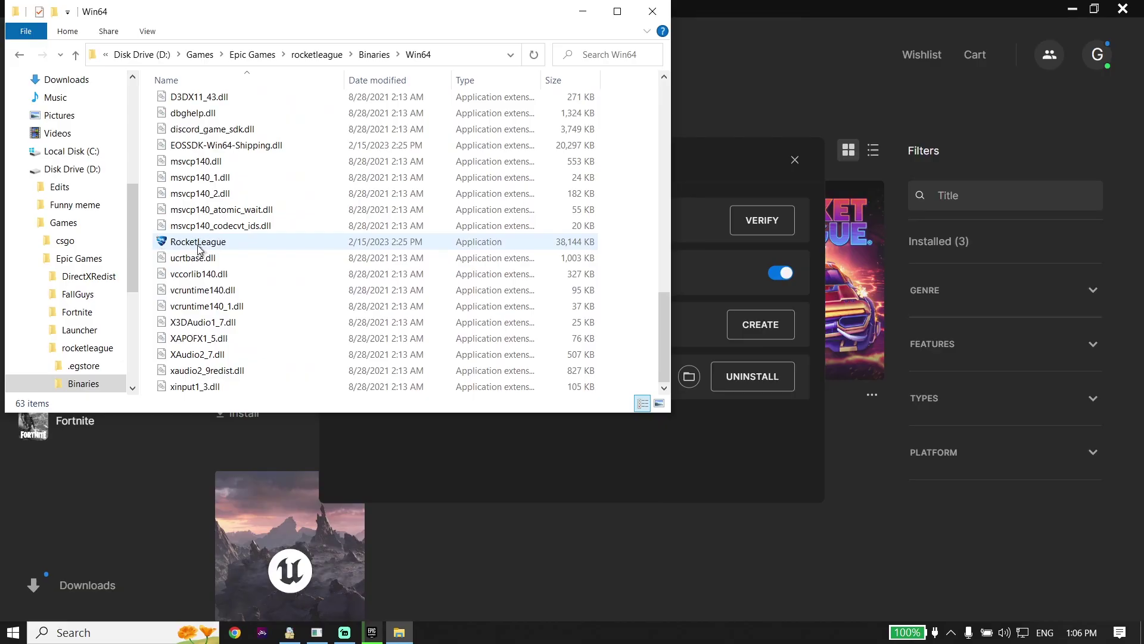
{"action": "left_click", "coordinate": [200, 247]}
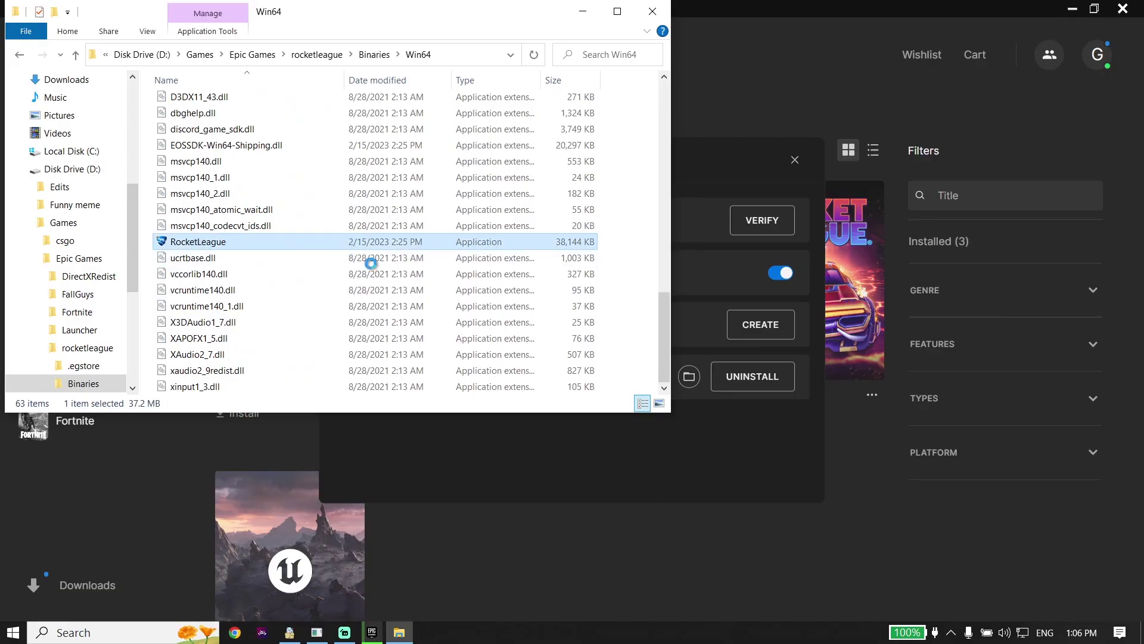
Enable 'Run this program as an administrator' in RocketLeague's Compatibility properties and apply.
{"action": "right_click", "coordinate": [278, 241]}
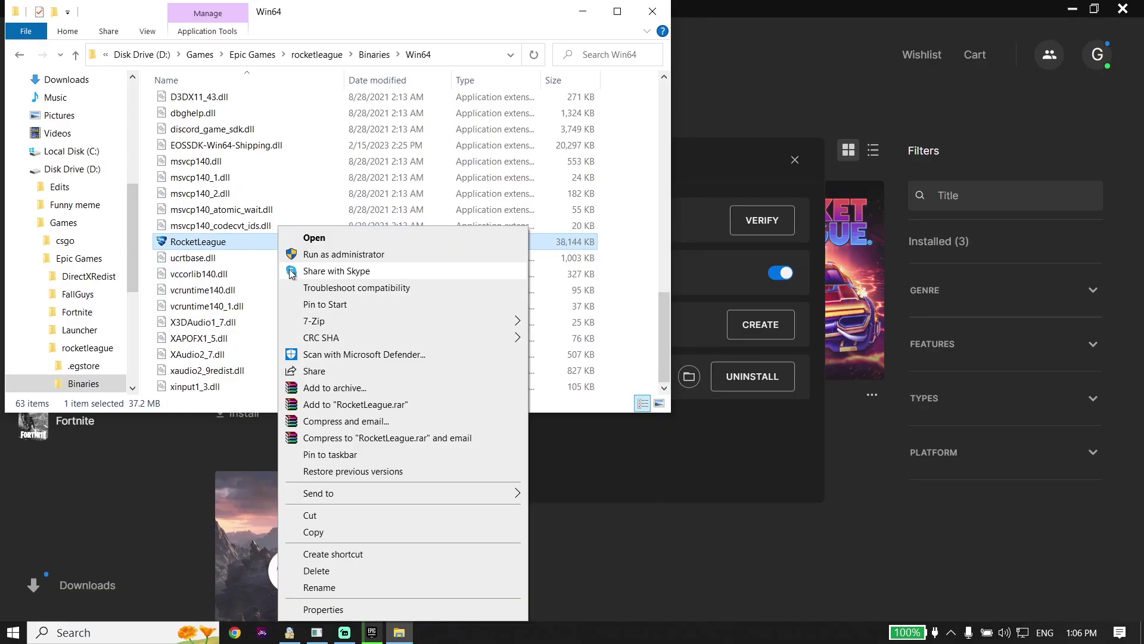
{"action": "left_click", "coordinate": [337, 611]}
{"action": "left_click", "coordinate": [424, 263]}
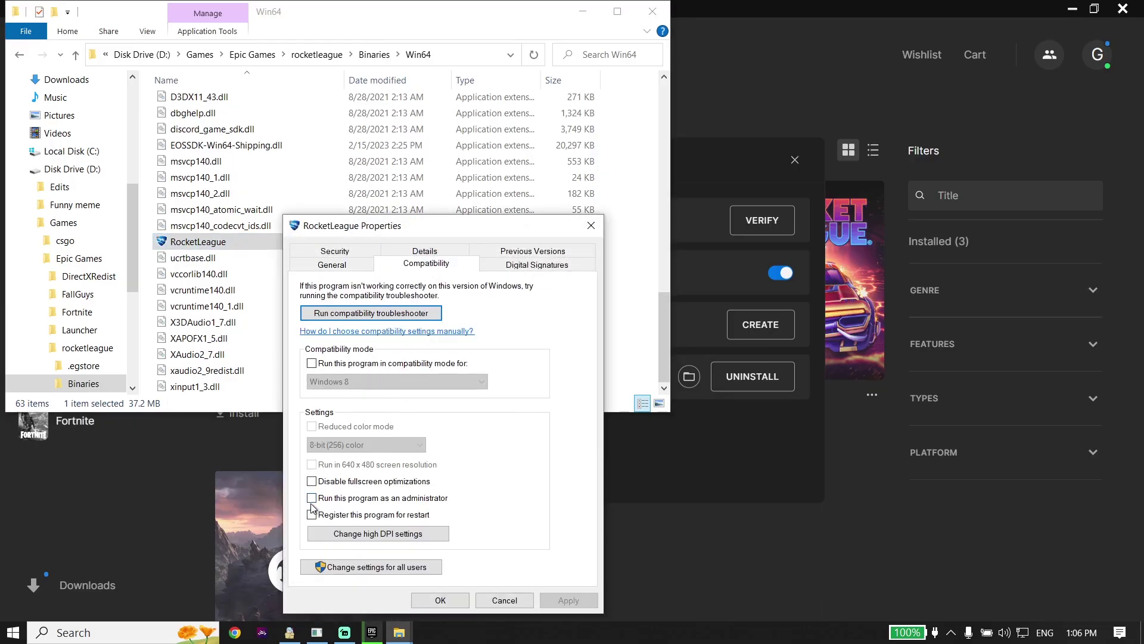
{"action": "left_click", "coordinate": [312, 498]}
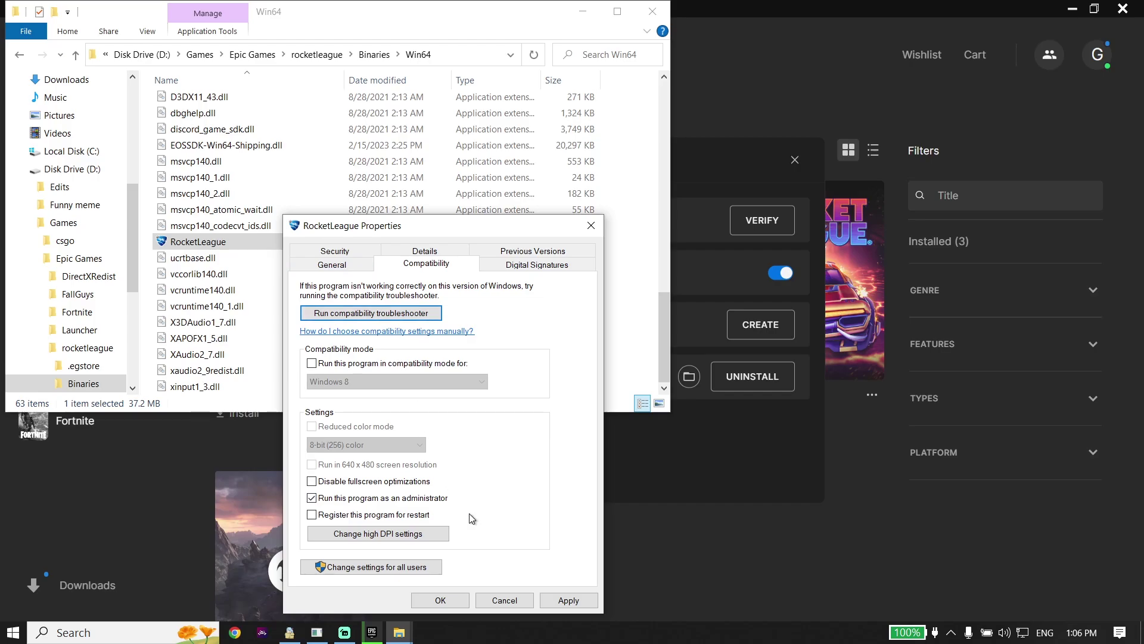
{"action": "left_click", "coordinate": [568, 600]}
{"action": "left_click", "coordinate": [453, 600]}
Close the install folder window, Rocket League's Manage dialog and the Epic Games Launcher.
{"action": "left_click", "coordinate": [652, 11]}
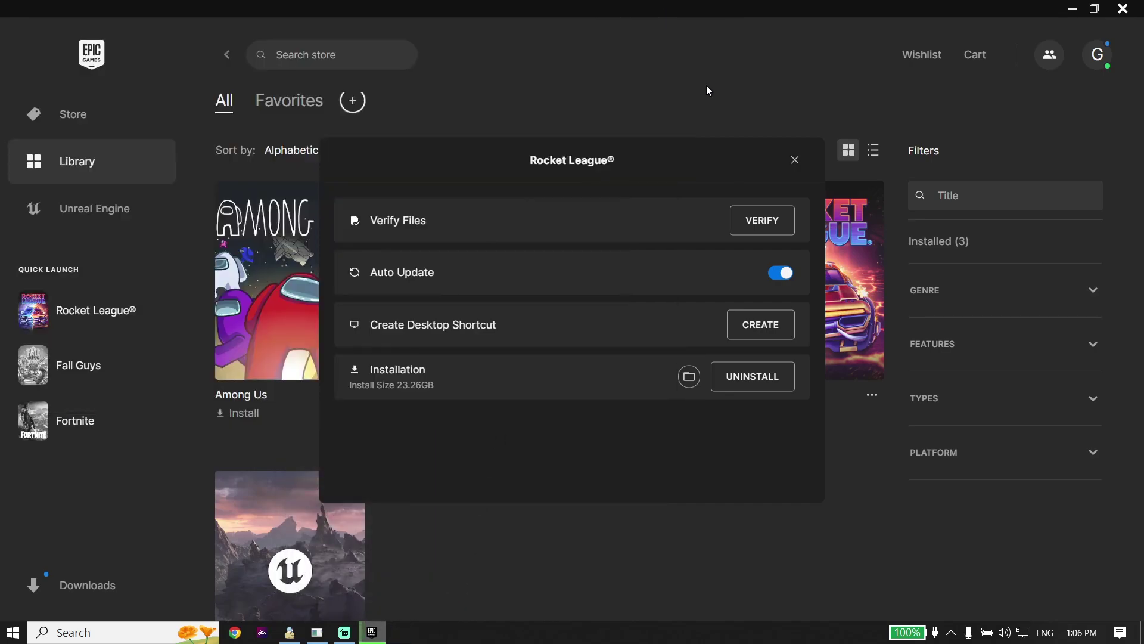
{"action": "left_click", "coordinate": [795, 161]}
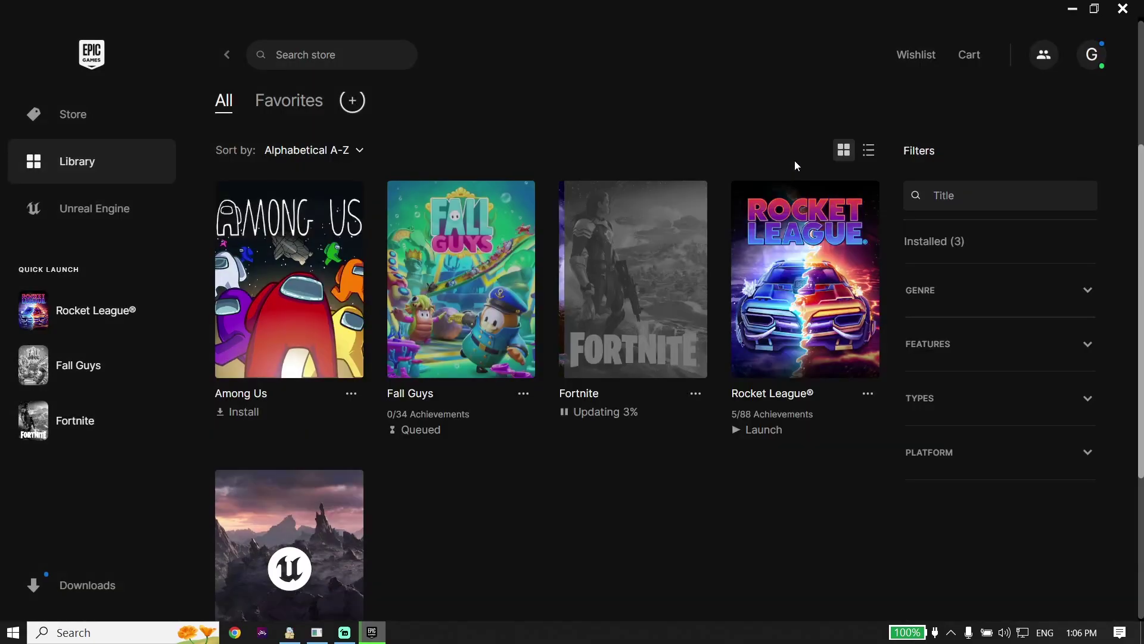
{"action": "left_click", "coordinate": [1123, 8]}
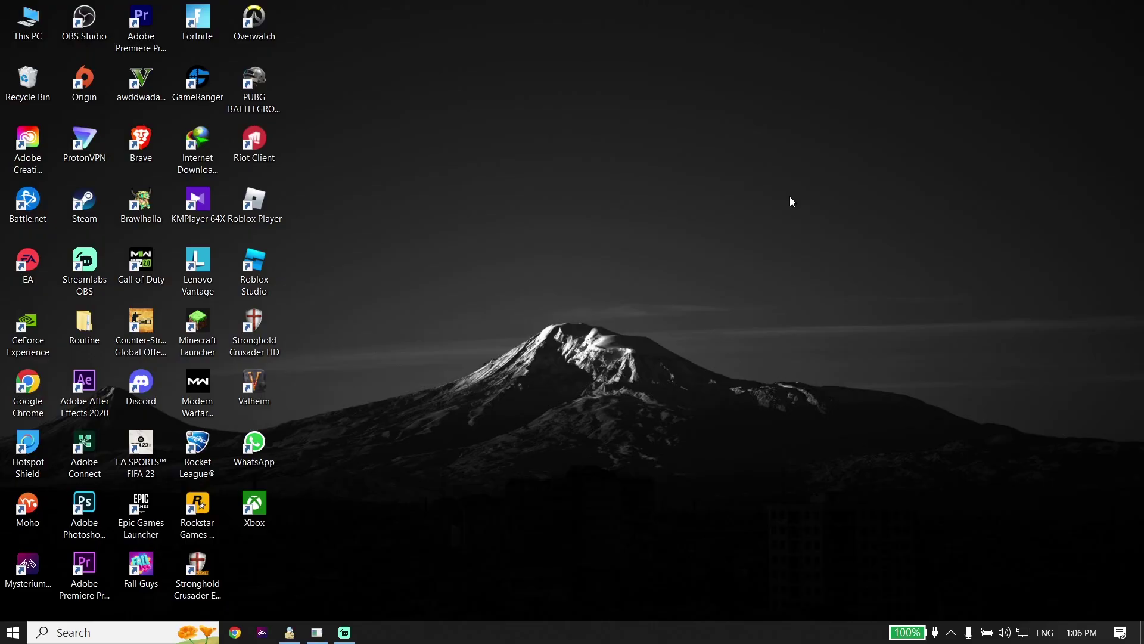
{"action": "left_click_drag", "start_coordinate": [27, 327], "coordinate": [548, 212]}
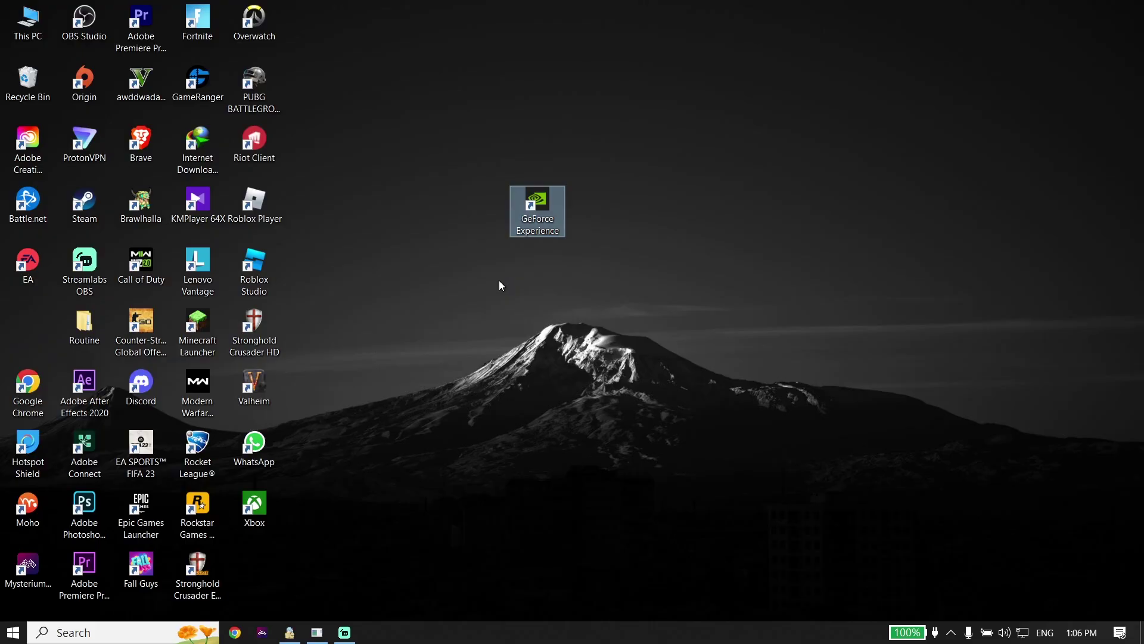
{"action": "left_click_drag", "start_coordinate": [624, 149], "coordinate": [483, 271]}
{"action": "left_click_drag", "start_coordinate": [534, 224], "coordinate": [21, 336]}
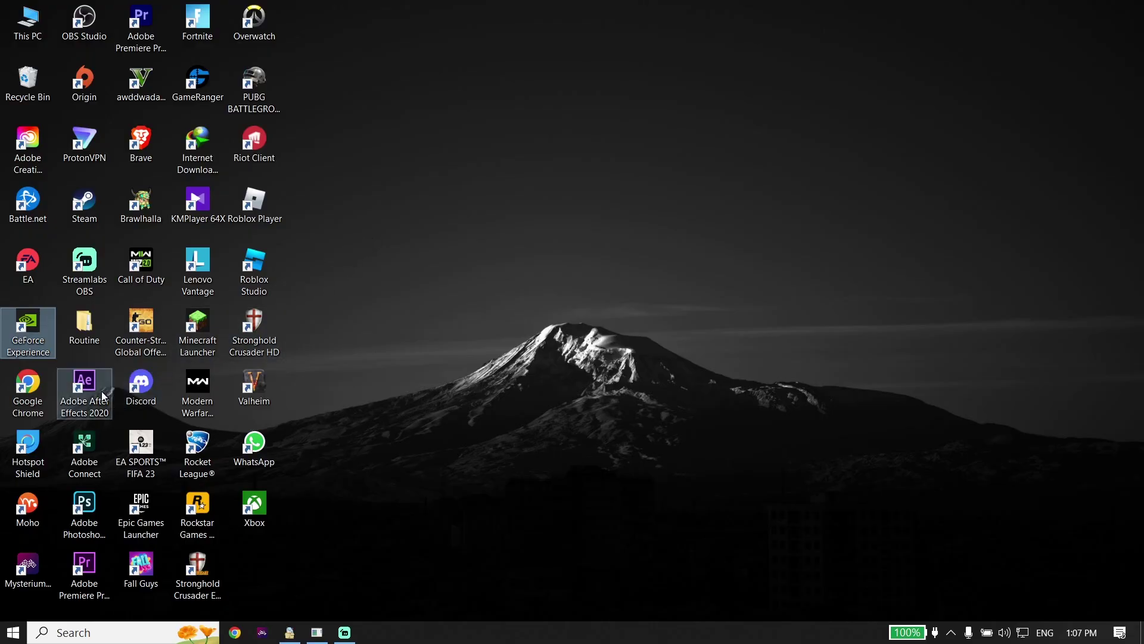
{"action": "left_click_drag", "start_coordinate": [27, 389], "coordinate": [549, 243]}
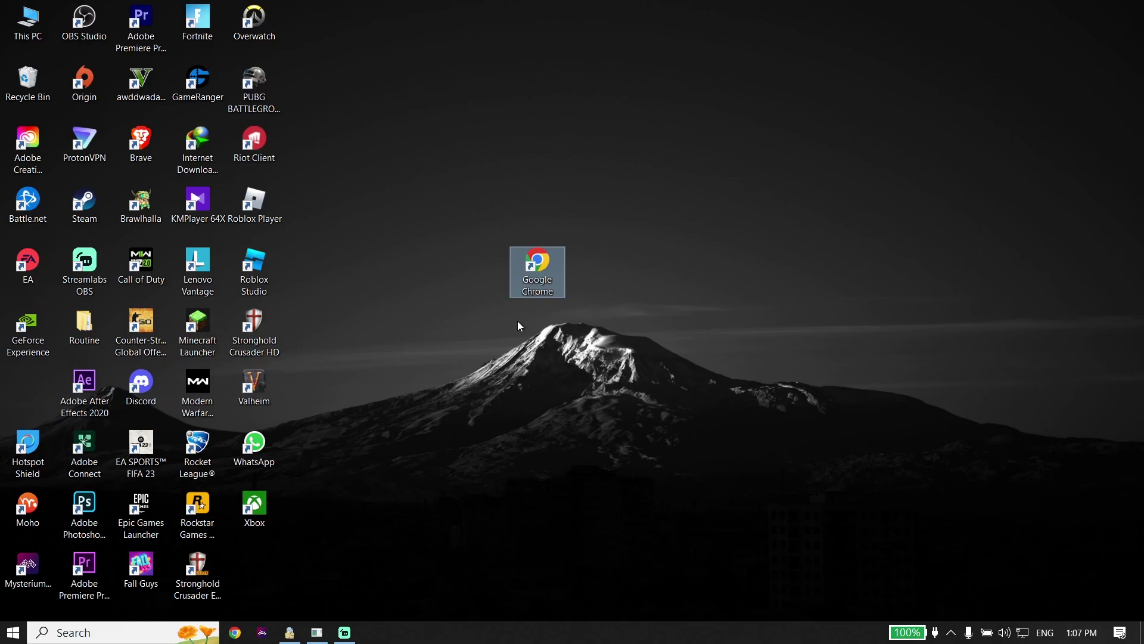
{"action": "left_click_drag", "start_coordinate": [528, 276], "coordinate": [27, 392]}
{"action": "left_click", "coordinate": [411, 444]}
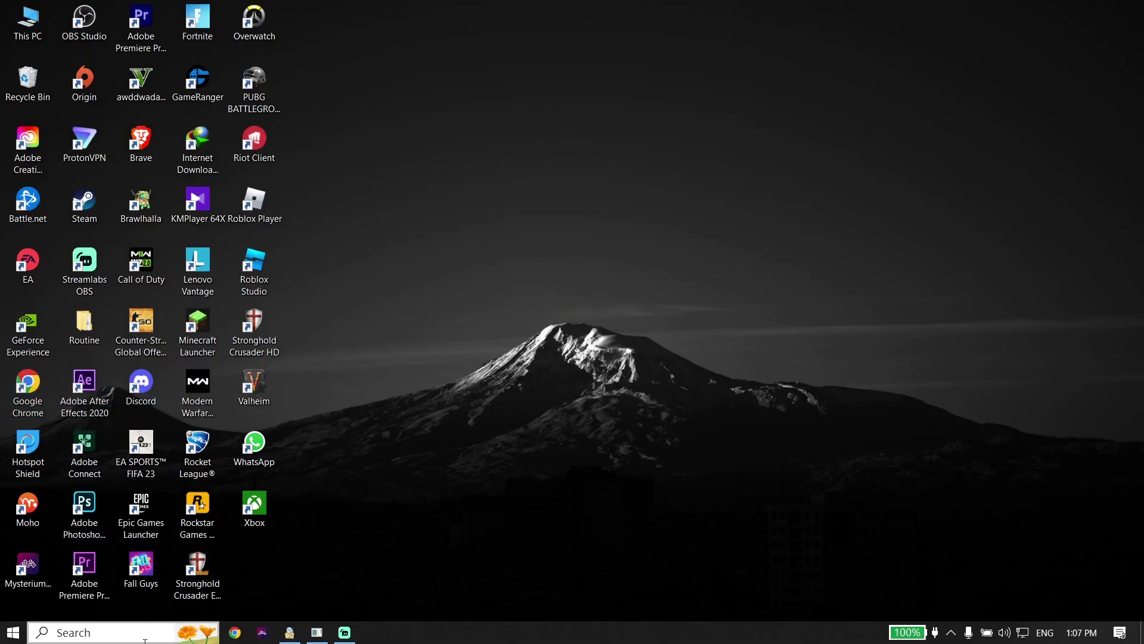
Search Windows for 'ch' and run Check for updates, confirming Windows is up to date.
{"action": "left_click", "coordinate": [119, 633]}
{"action": "type", "text": "ch"}
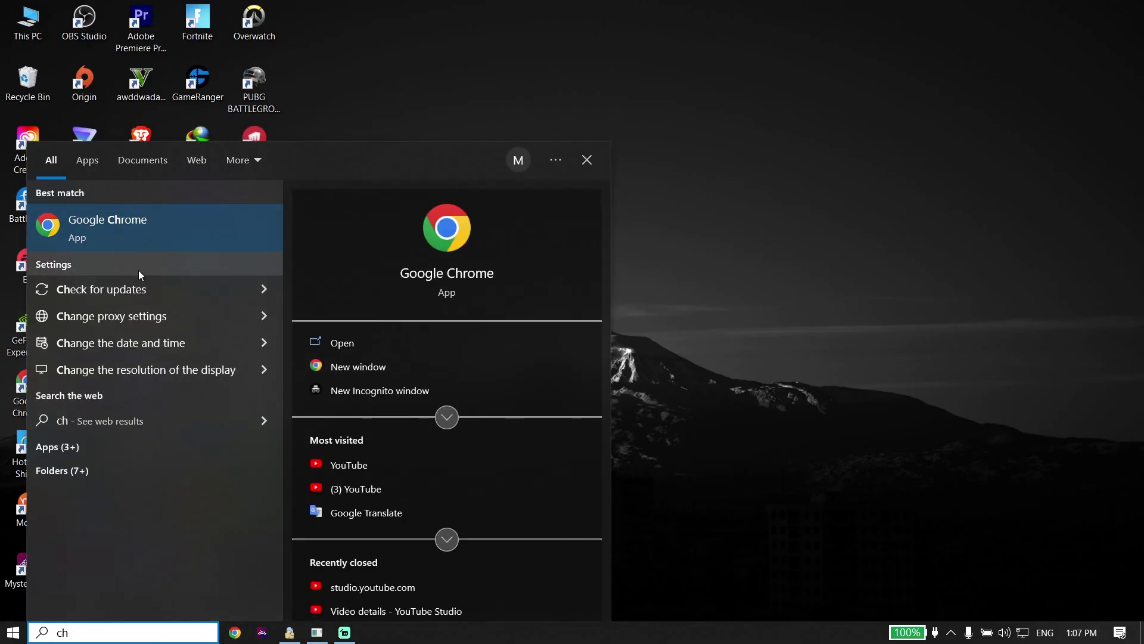
{"action": "left_click", "coordinate": [137, 293]}
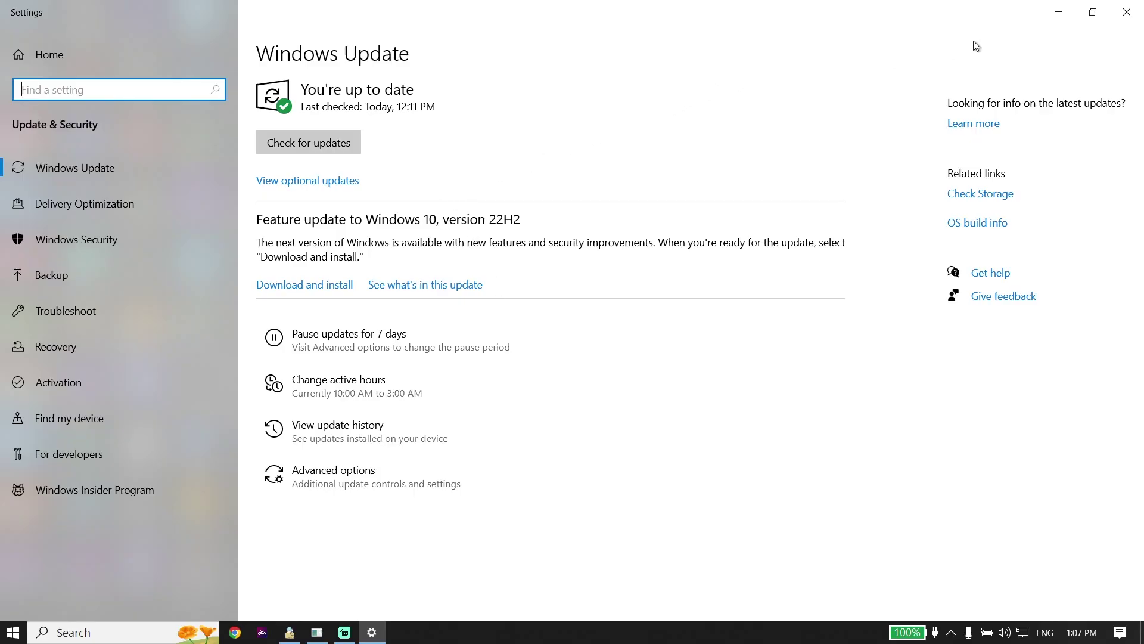
Close Settings and drag the Rocket League shortcut to the middle of the desktop.
{"action": "left_click", "coordinate": [1126, 12]}
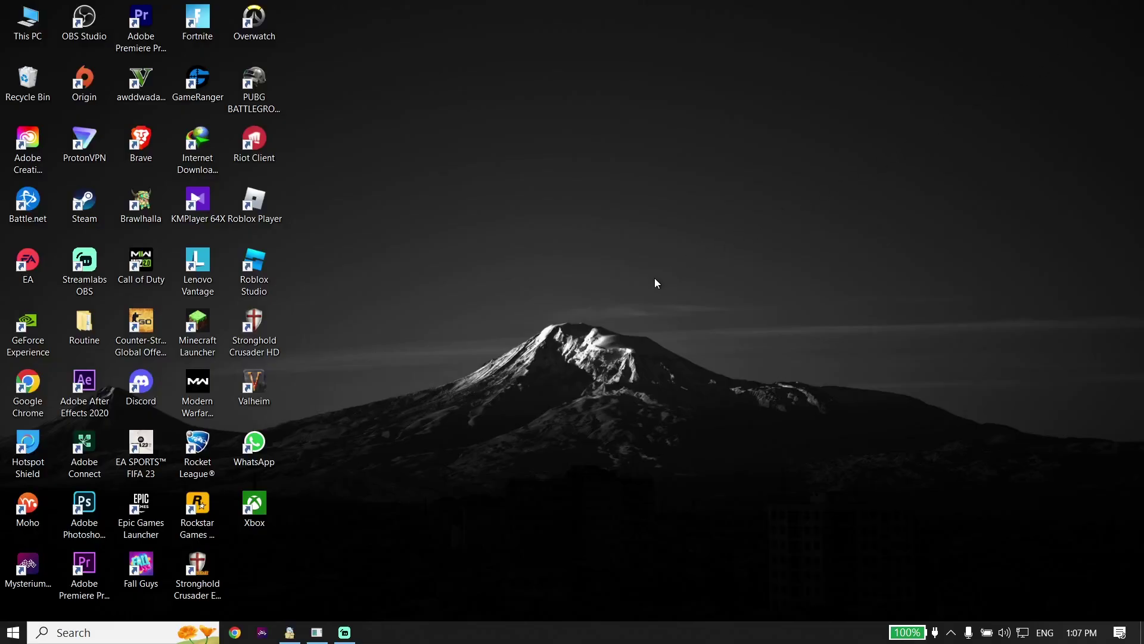
{"action": "left_click_drag", "start_coordinate": [209, 442], "coordinate": [532, 369]}
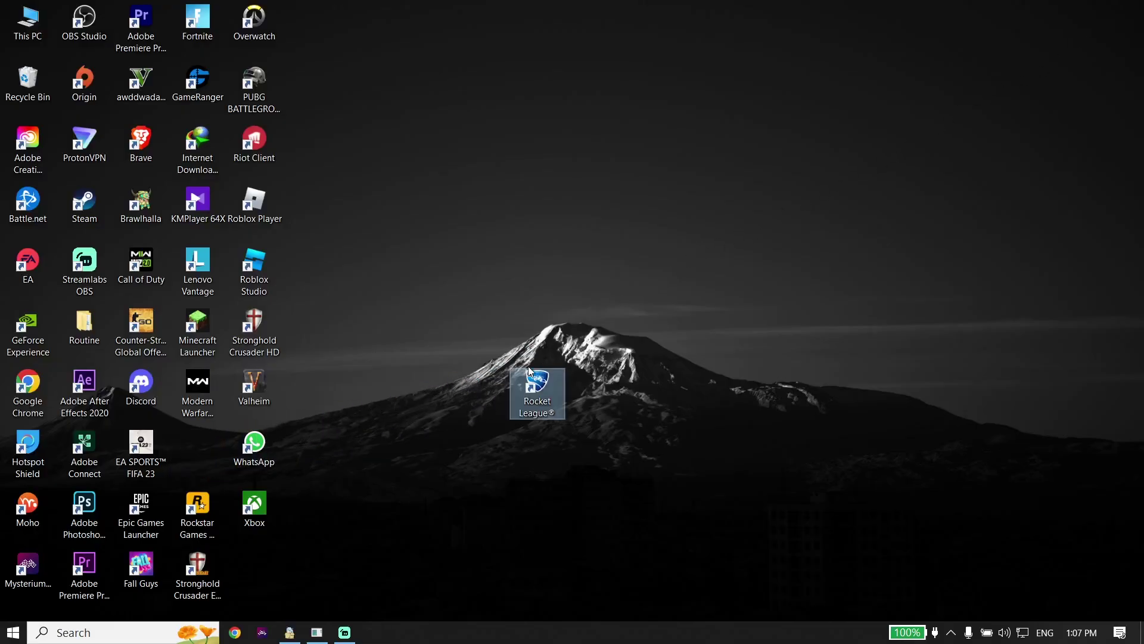
{"action": "left_click_drag", "start_coordinate": [601, 362], "coordinate": [474, 464]}
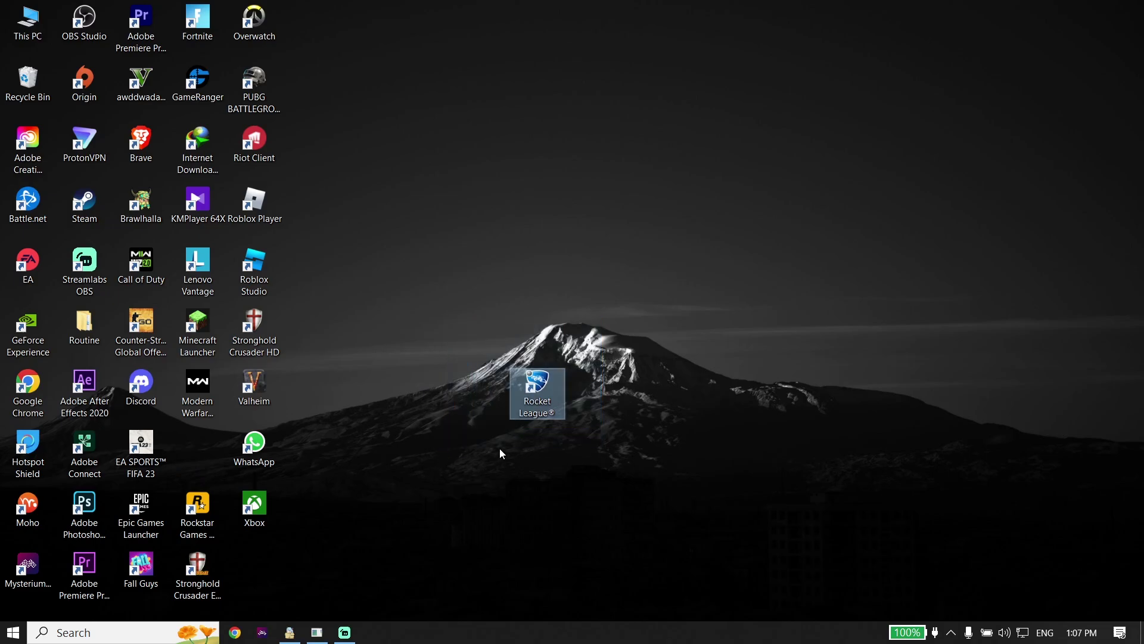